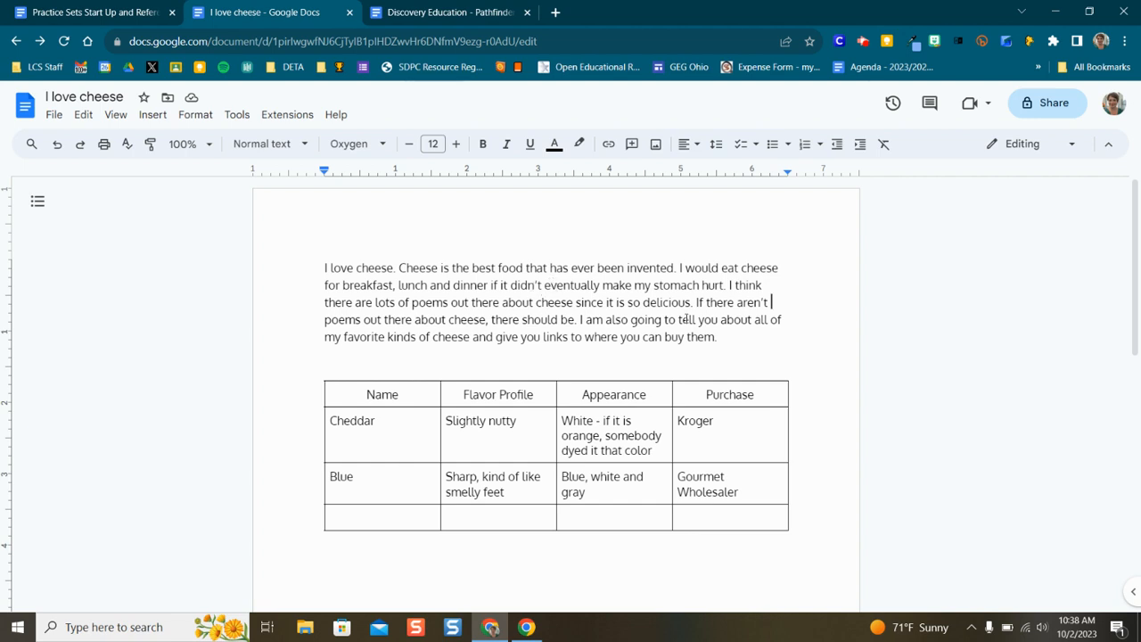
- Set the page orientation to Landscape for only the selected cheese table, leaving the introductory paragraph out of the selection
double_click(730, 338)
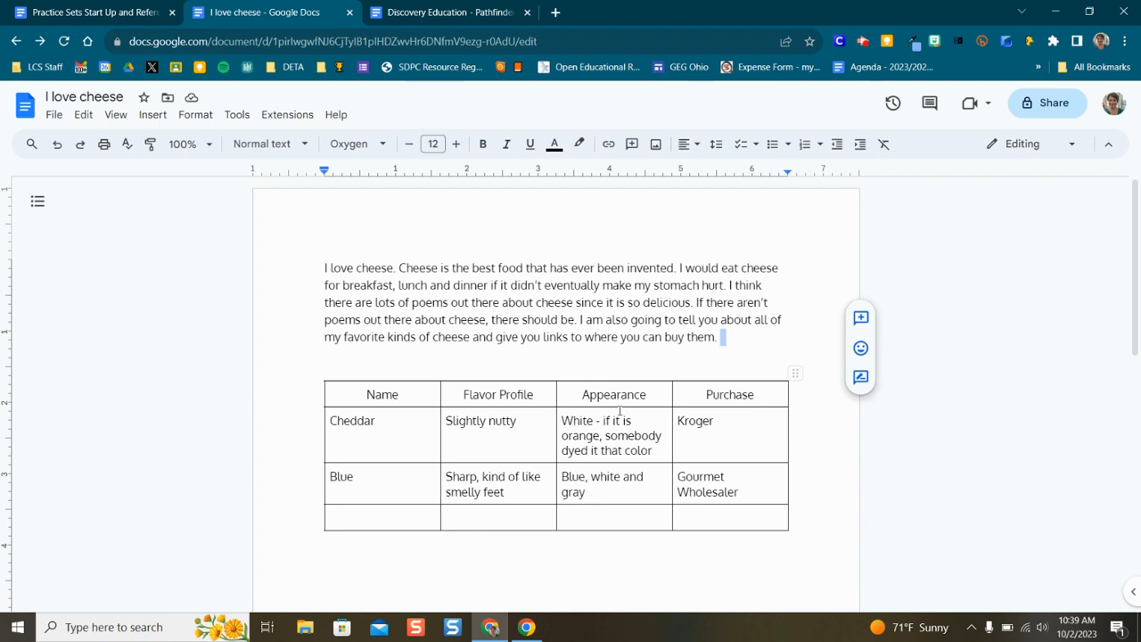
click(836, 487)
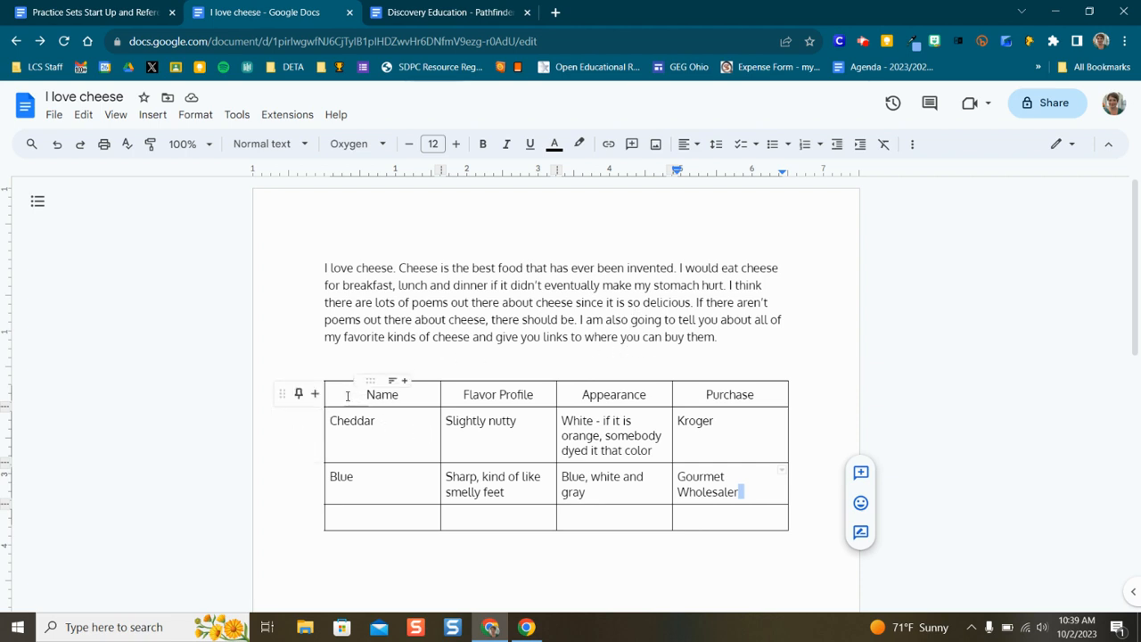
drag(343, 394, 788, 512)
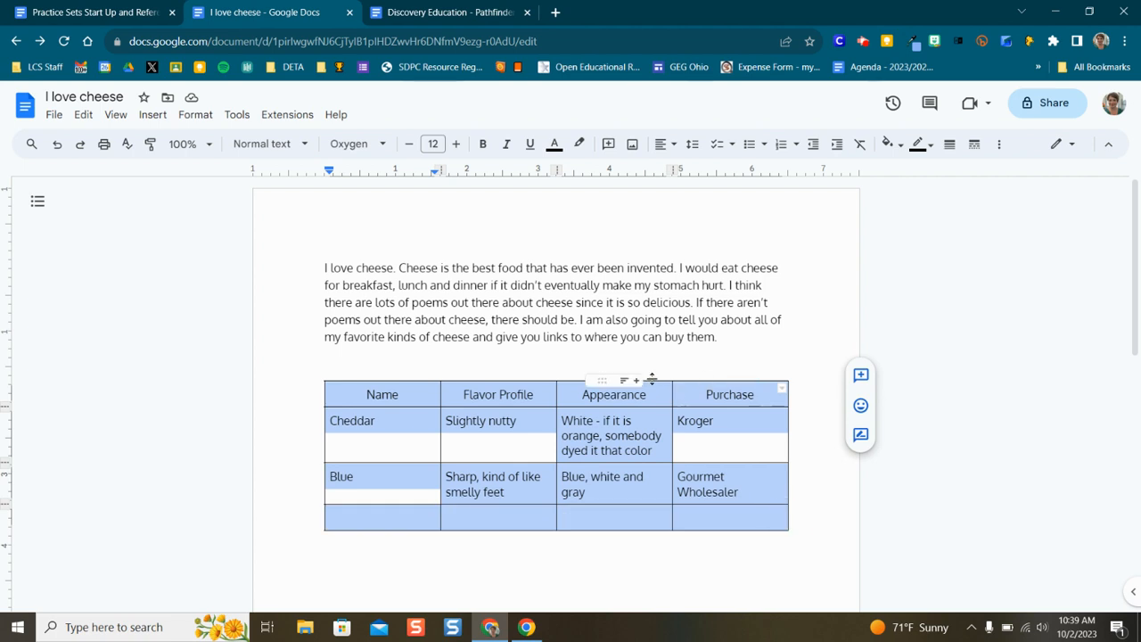
click(54, 116)
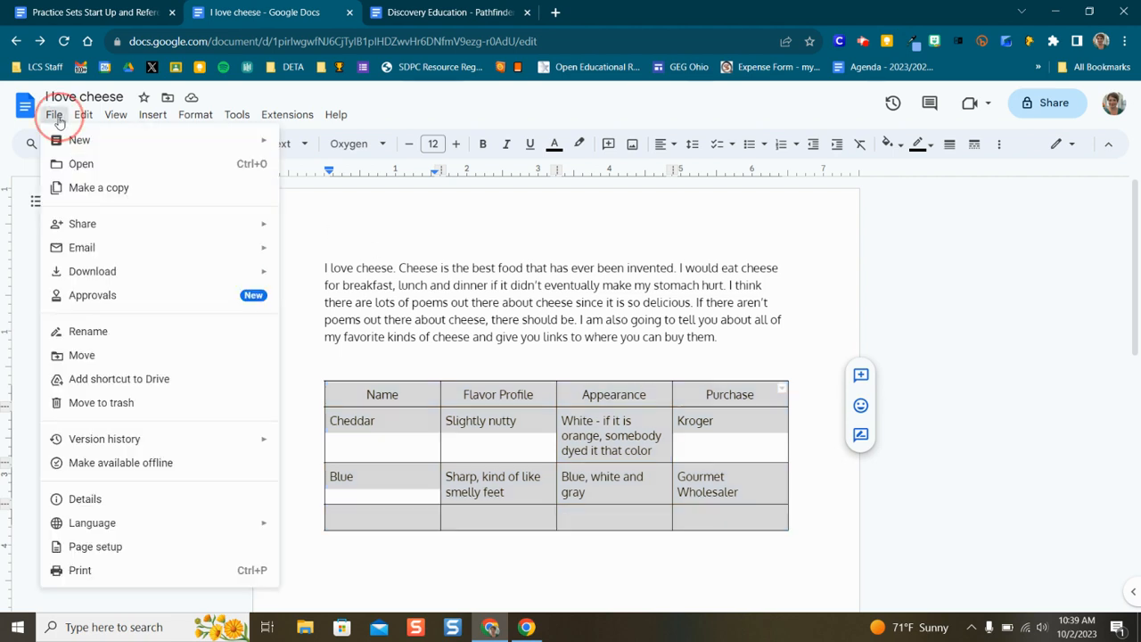
click(99, 553)
click(489, 273)
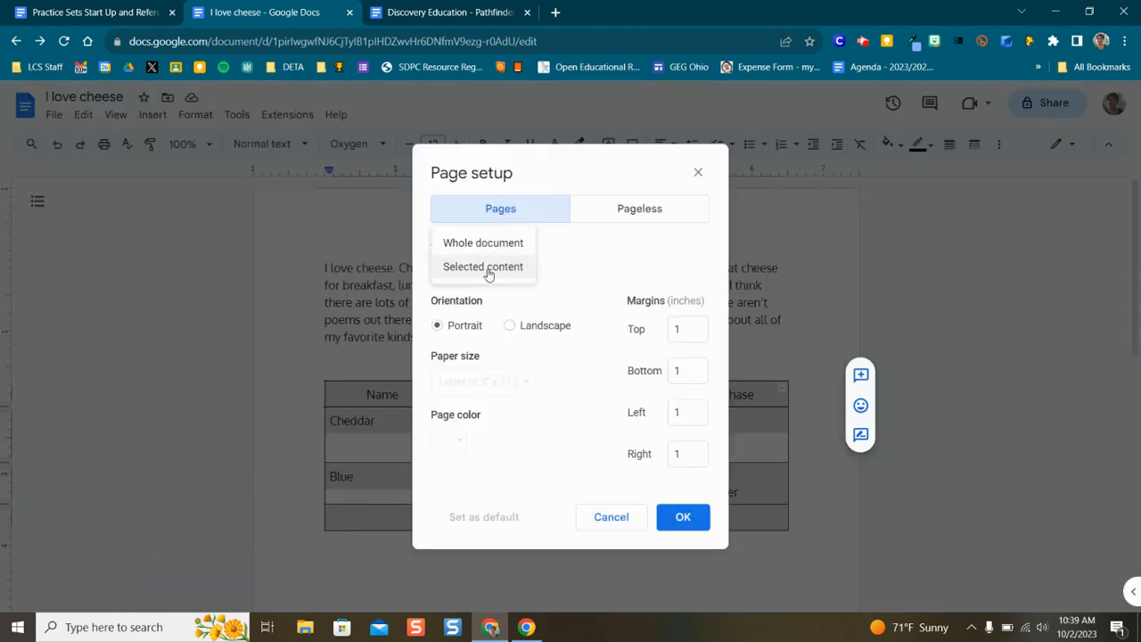
click(485, 267)
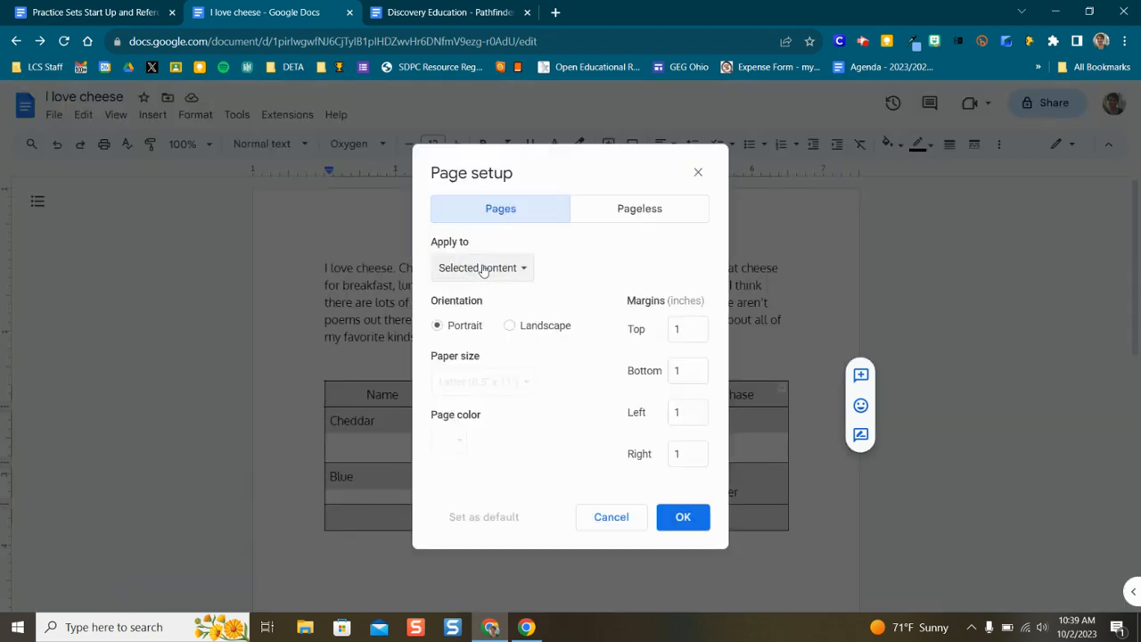
click(510, 328)
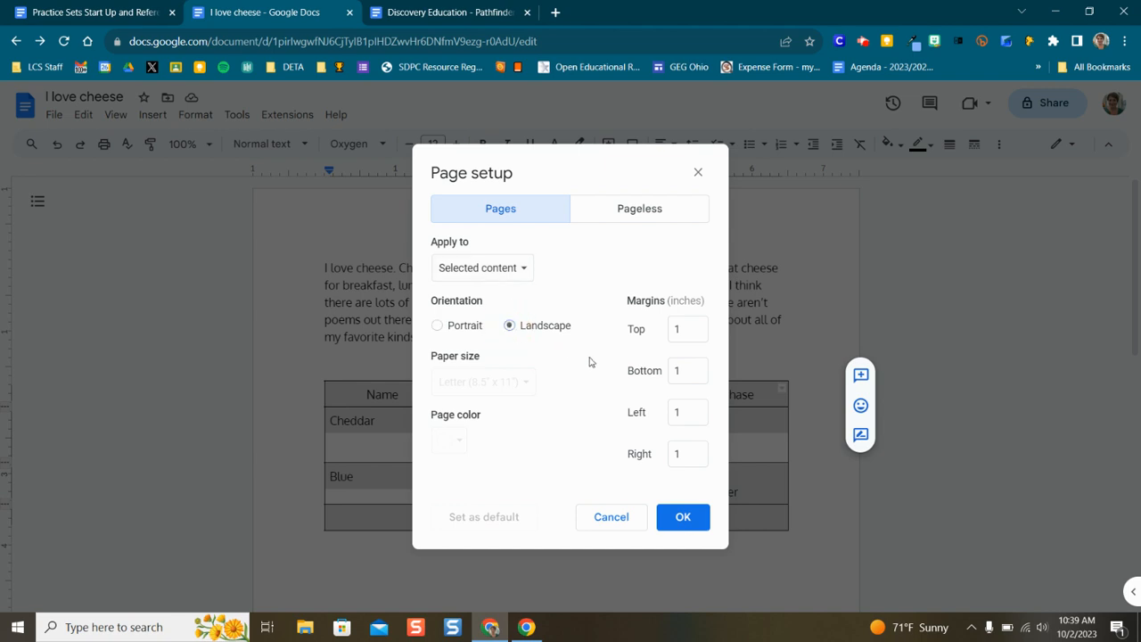
click(683, 522)
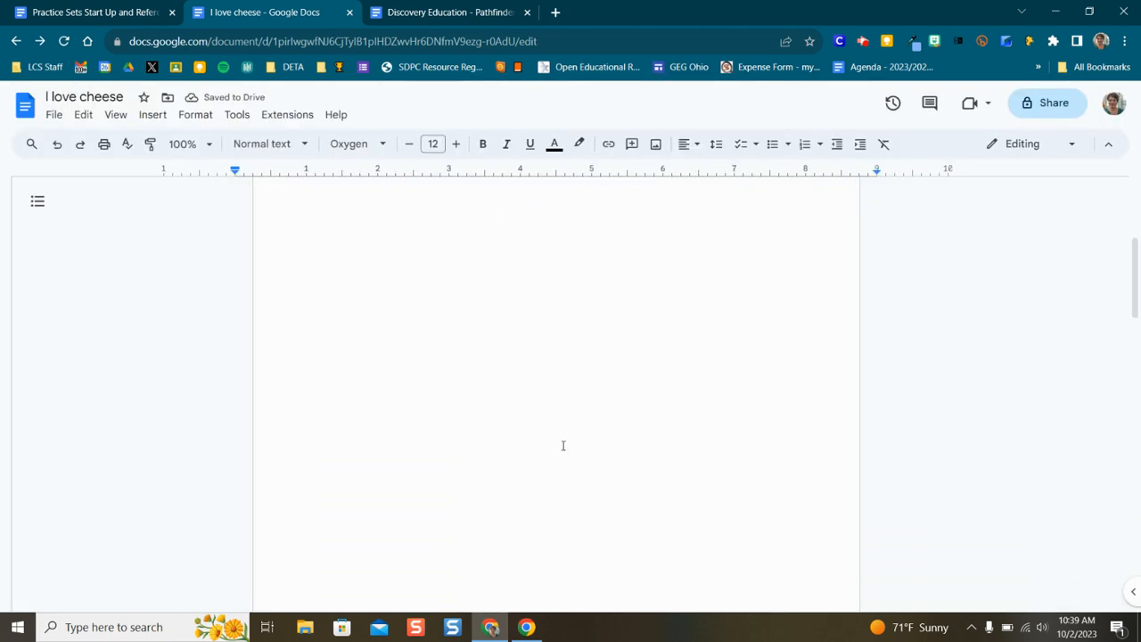
- Narrow the Name, Flavor Profile and Appearance columns of the table, giving the extra width to the Purchase column
scroll(563, 446, down, 5)
click(598, 529)
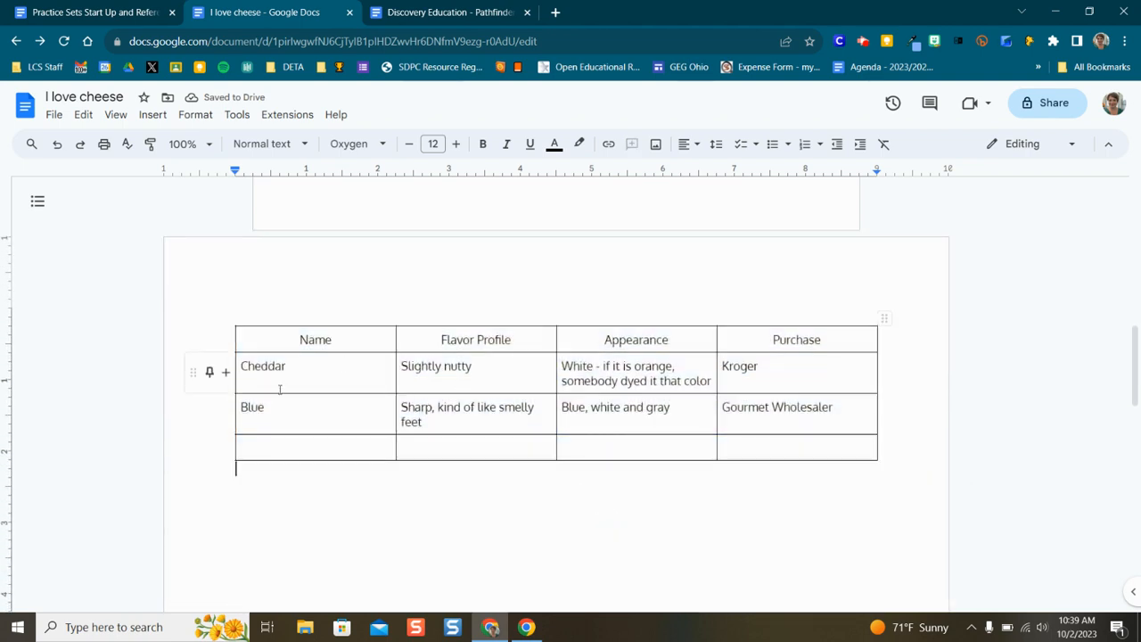
drag(395, 339, 335, 339)
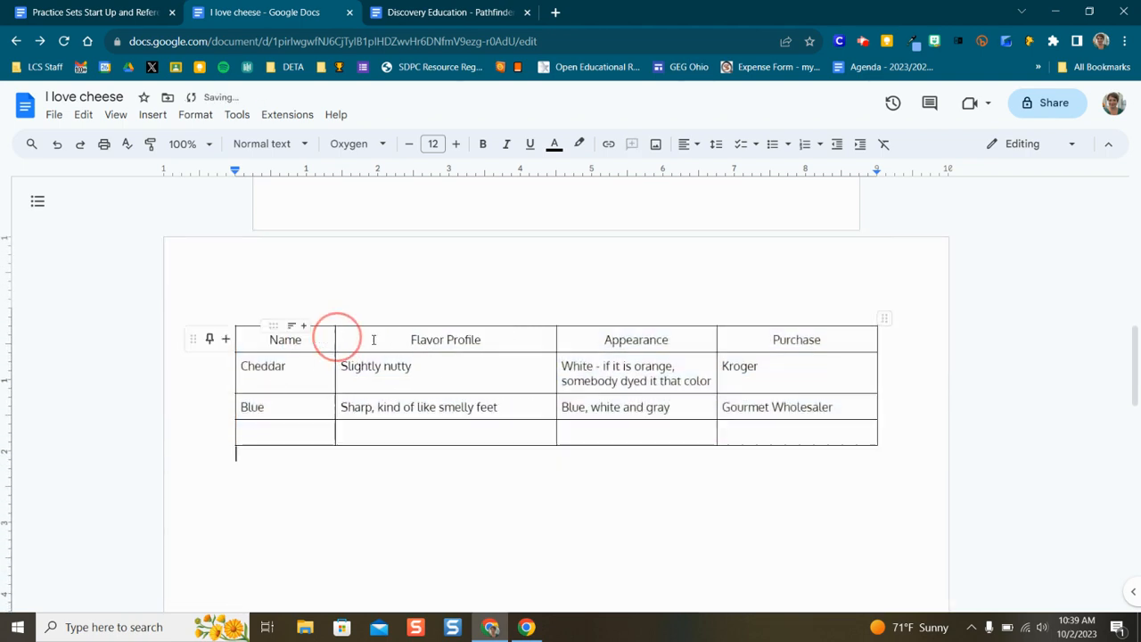
drag(557, 339, 509, 336)
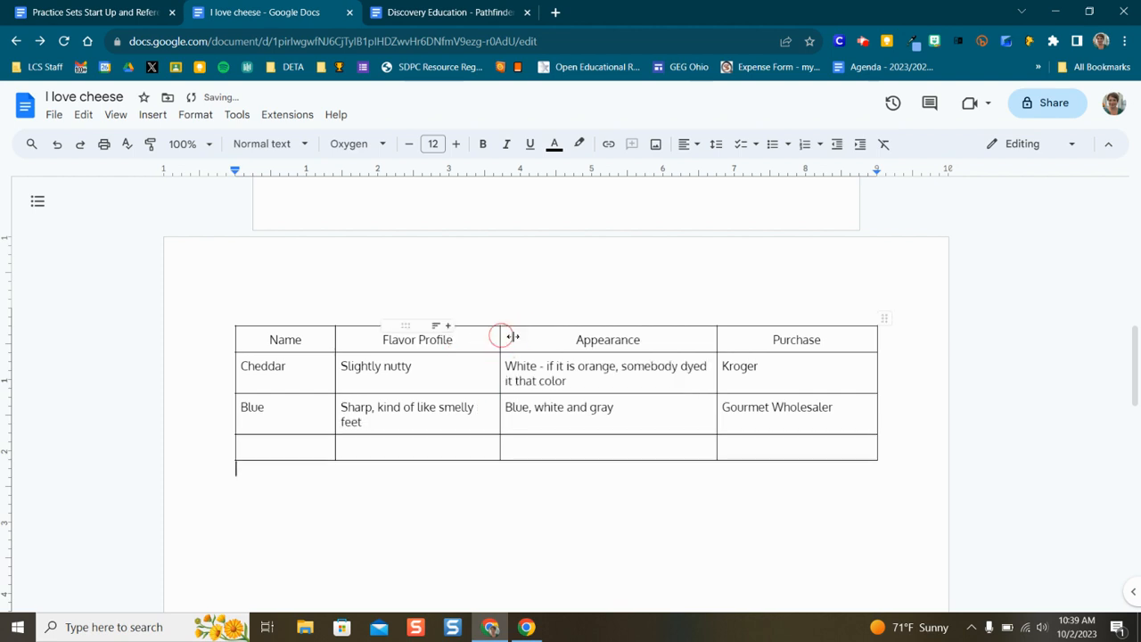
drag(718, 339, 632, 337)
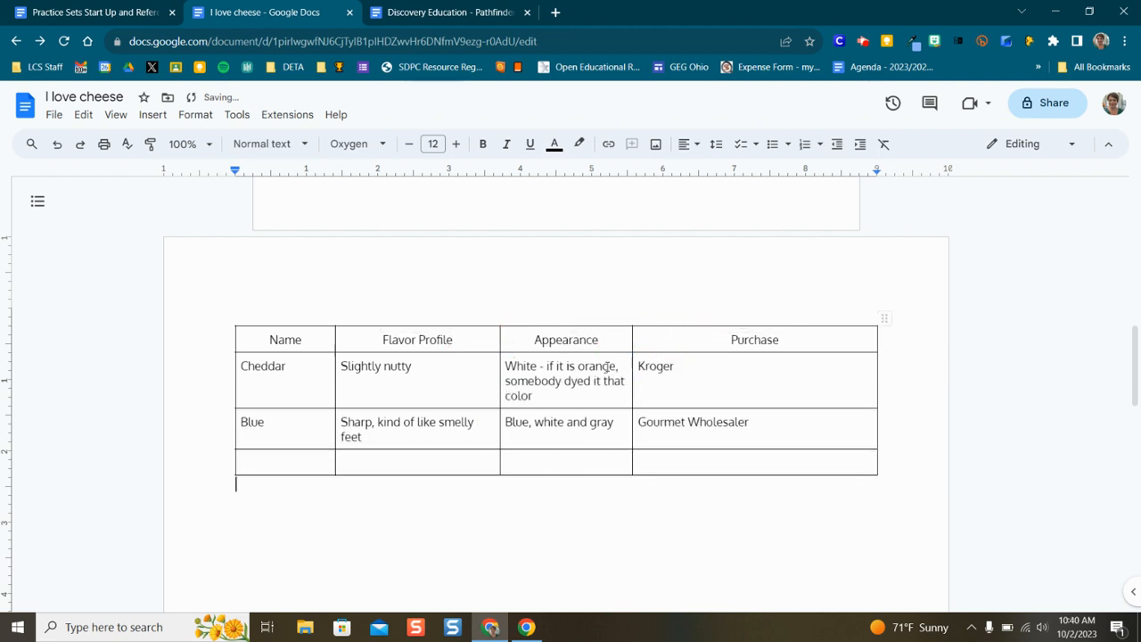
- Insert a page break a few blank lines below the table and enter "You should eat cheese" on the new page
scroll(403, 491, down, 1)
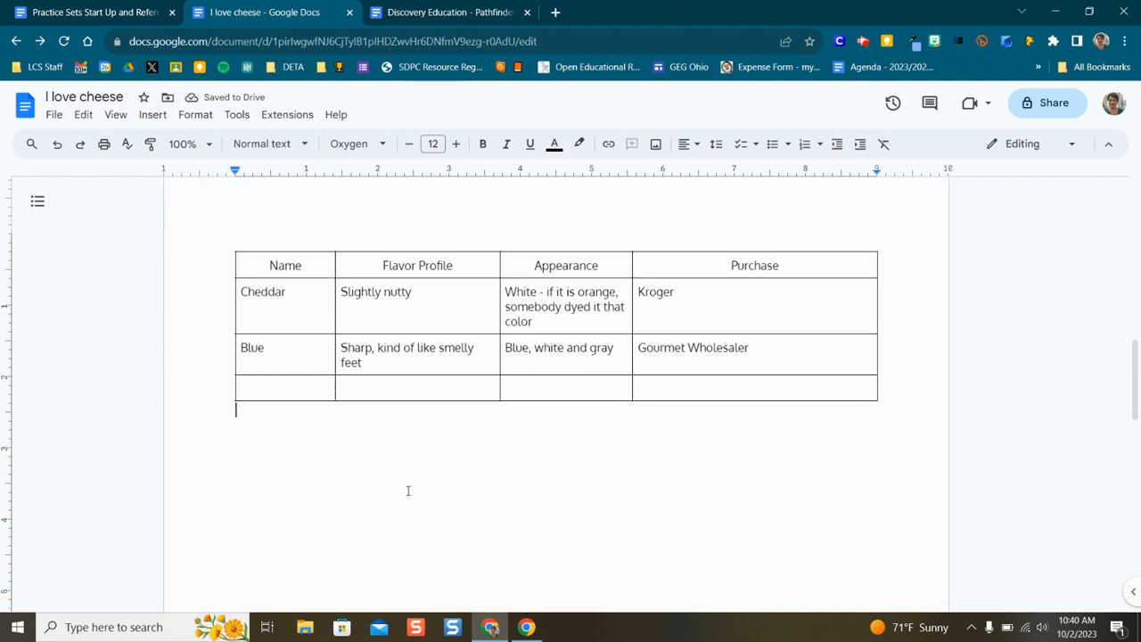
key(Return)
key(Return)
key(Return)
click(155, 115)
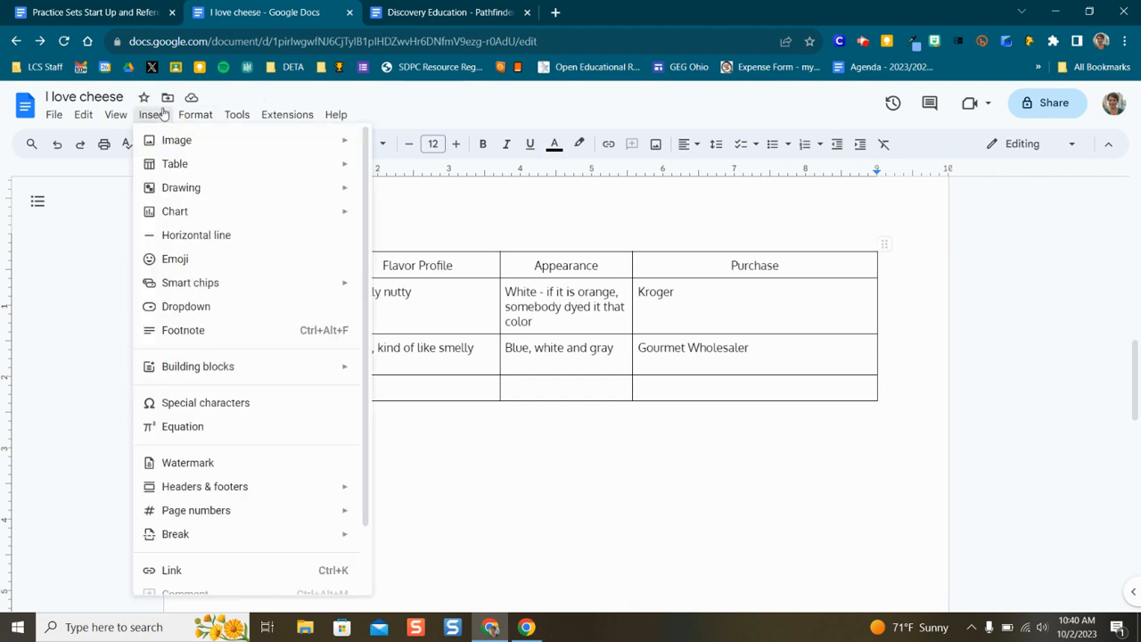
click(198, 539)
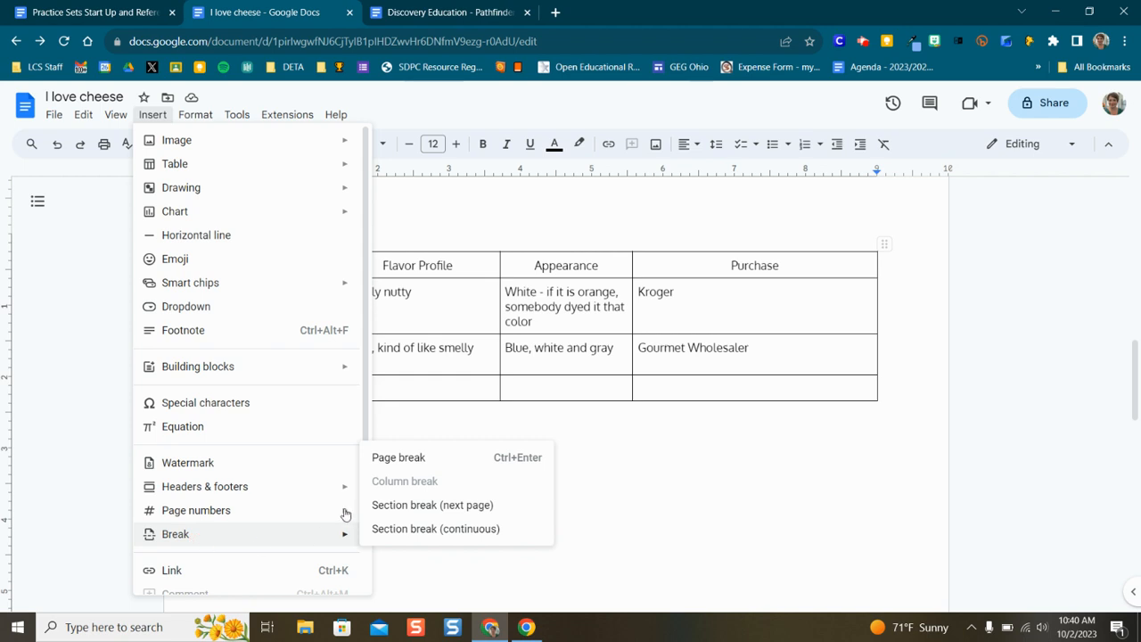
click(388, 461)
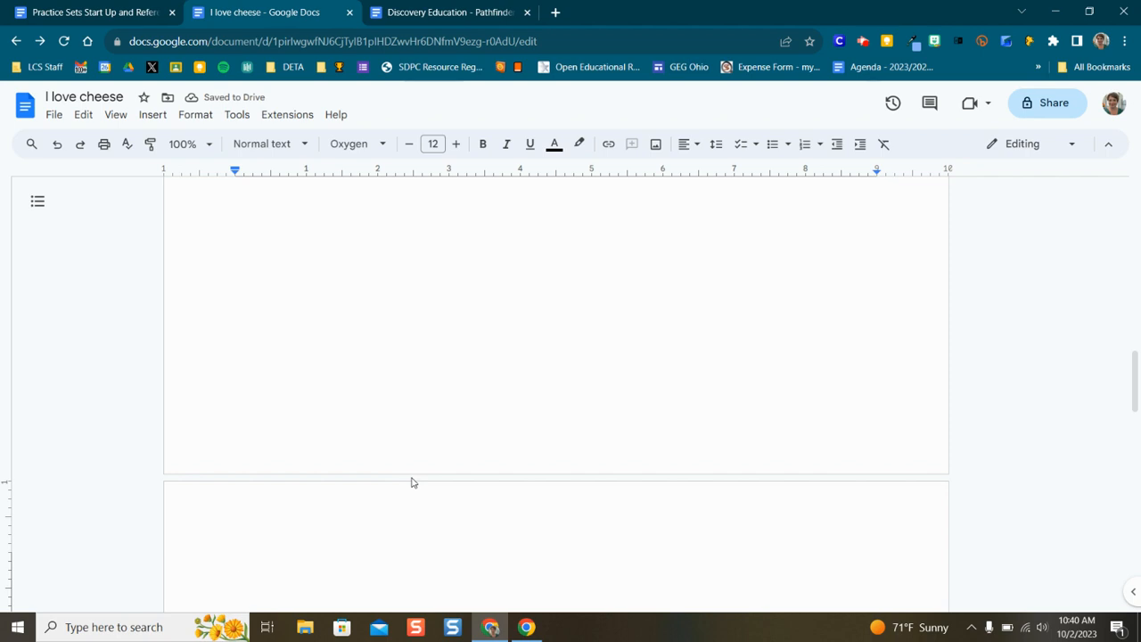
text(You should )
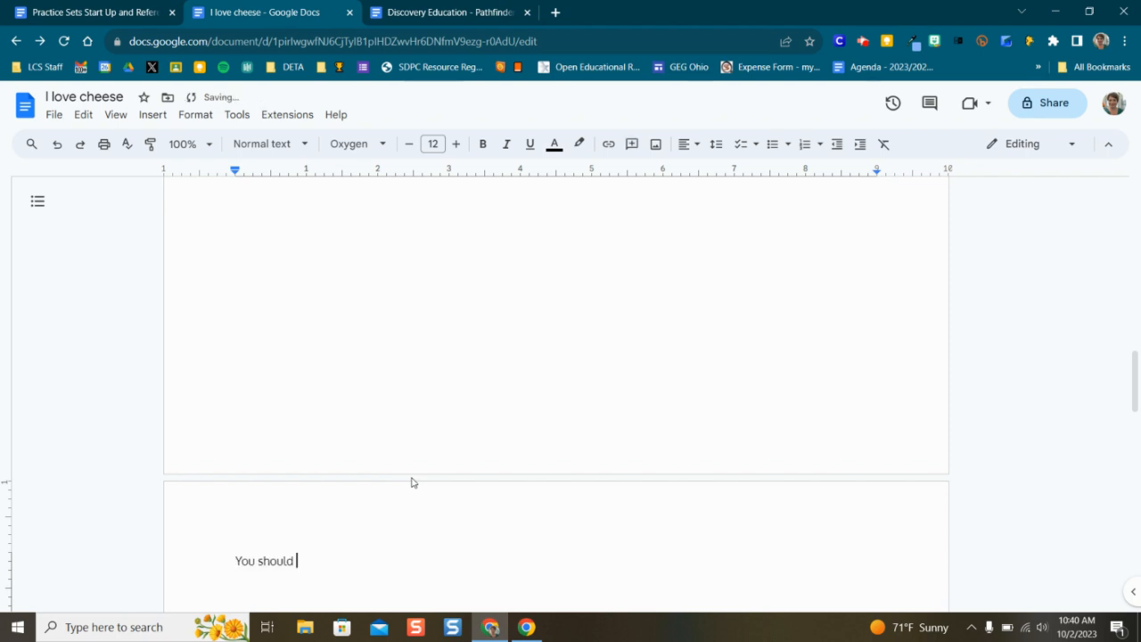
text(eat cheese)
- Set the page orientation to Portrait for only the selected line "You should eat cheese"
drag(237, 560, 359, 565)
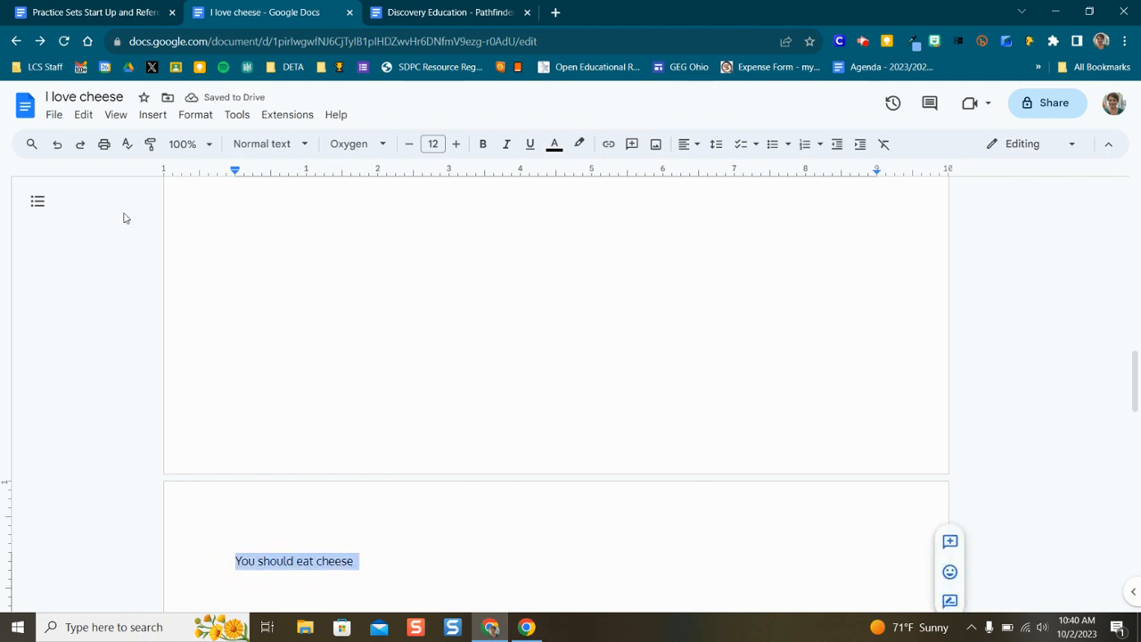
click(53, 116)
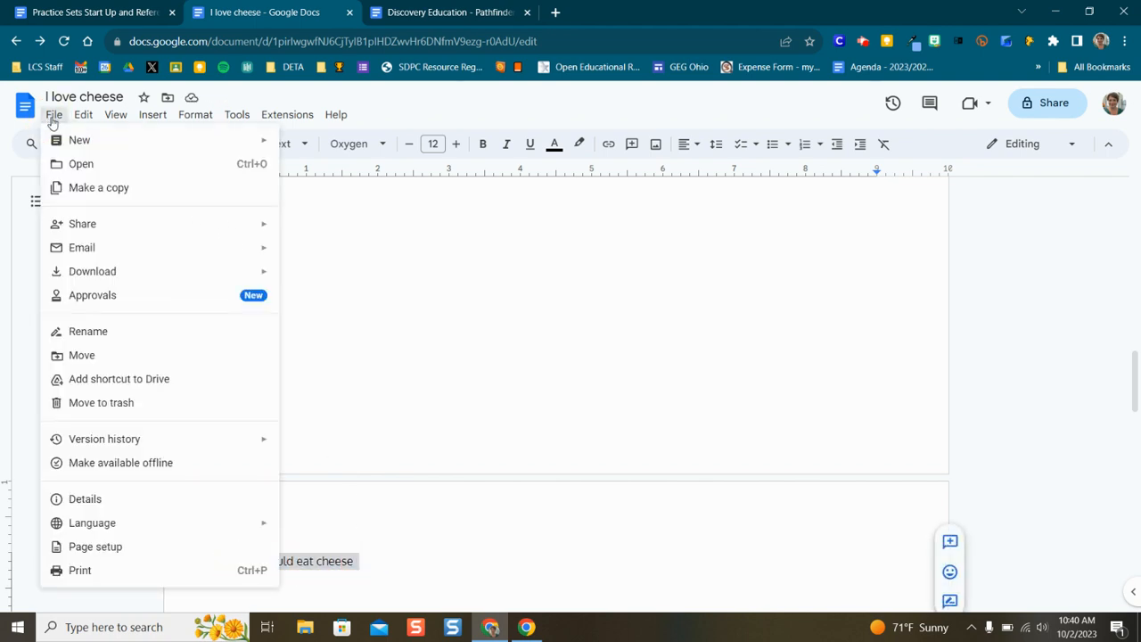
click(106, 549)
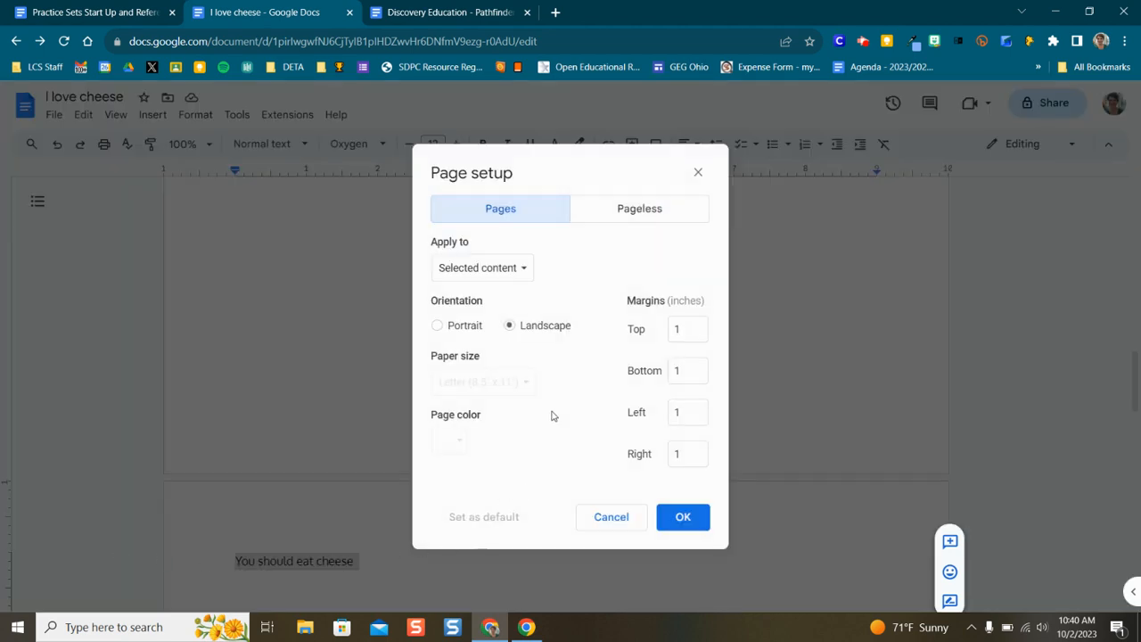
click(514, 273)
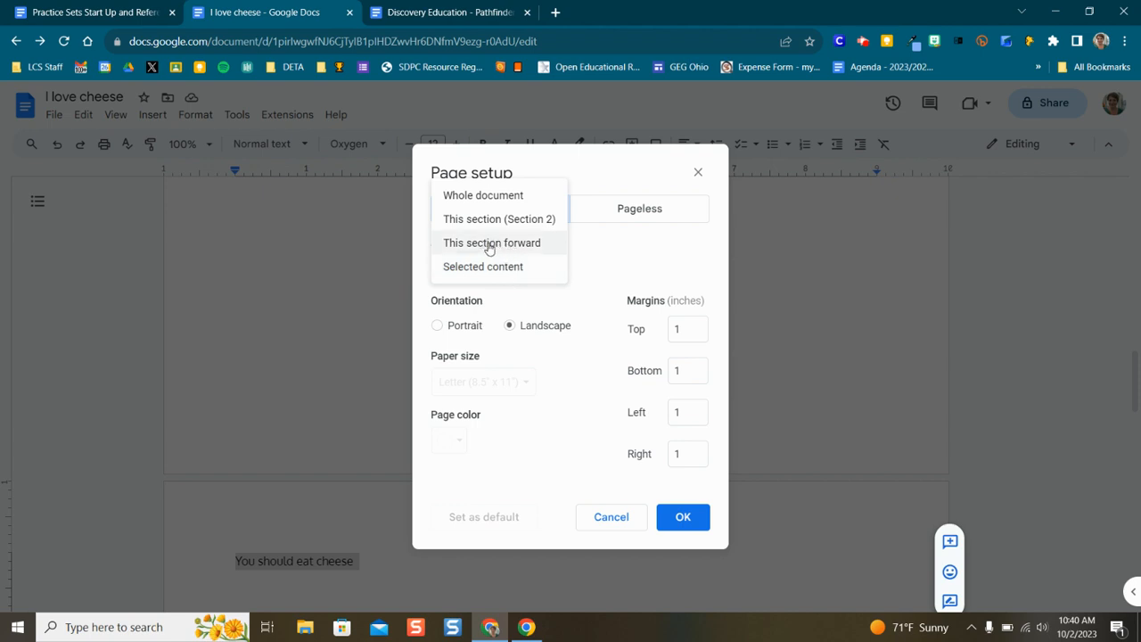
click(438, 327)
click(683, 518)
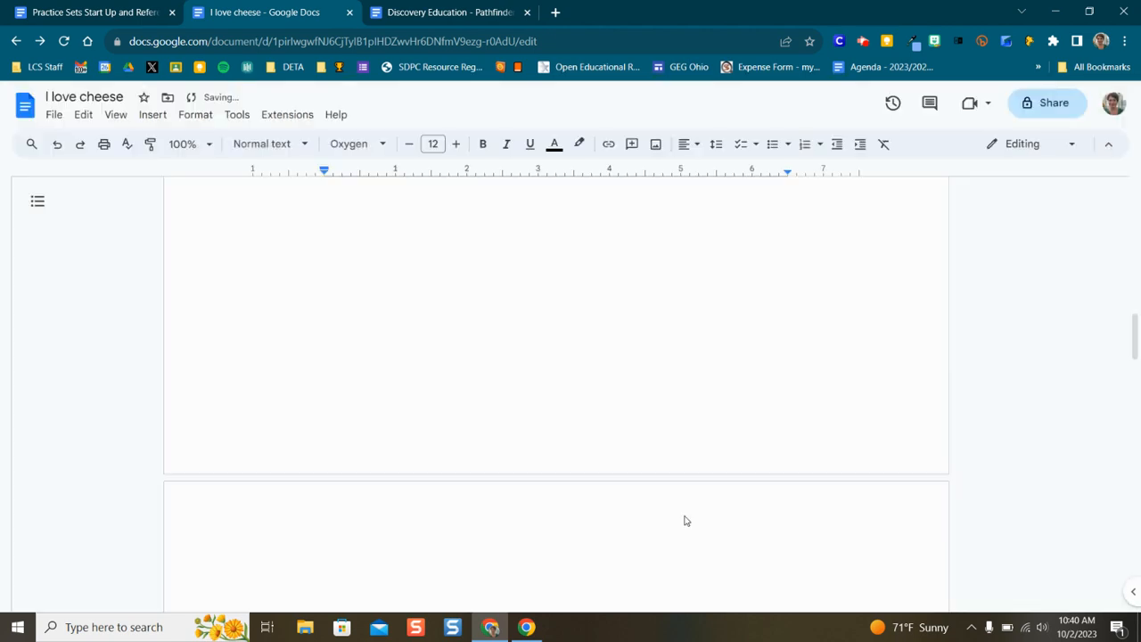
- Delete the blank landscape page between the table page and the portrait page with "You should eat cheese"
scroll(667, 501, down, 8)
scroll(642, 478, up, 4)
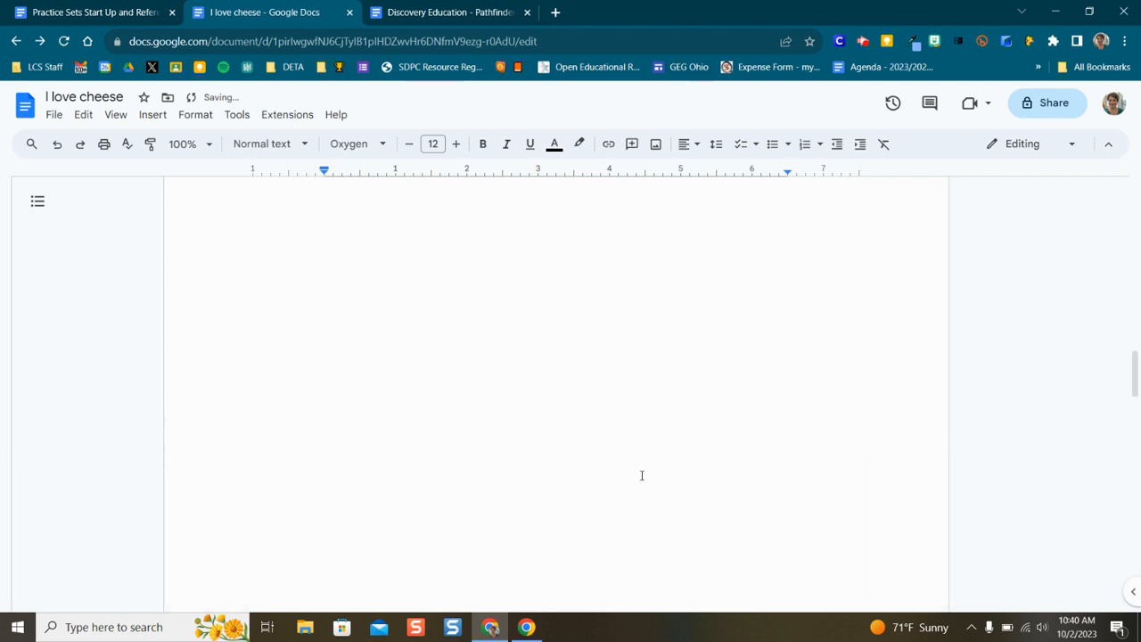
scroll(642, 473, down, 2)
scroll(512, 478, up, 2)
scroll(441, 436, down, 3)
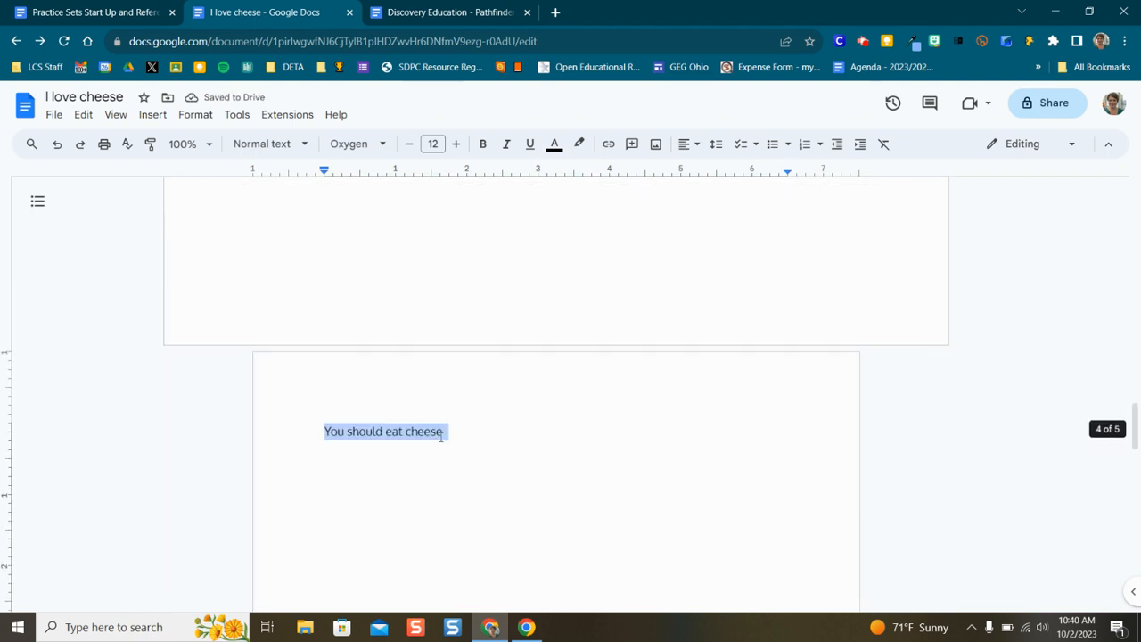
scroll(389, 302, up, 5)
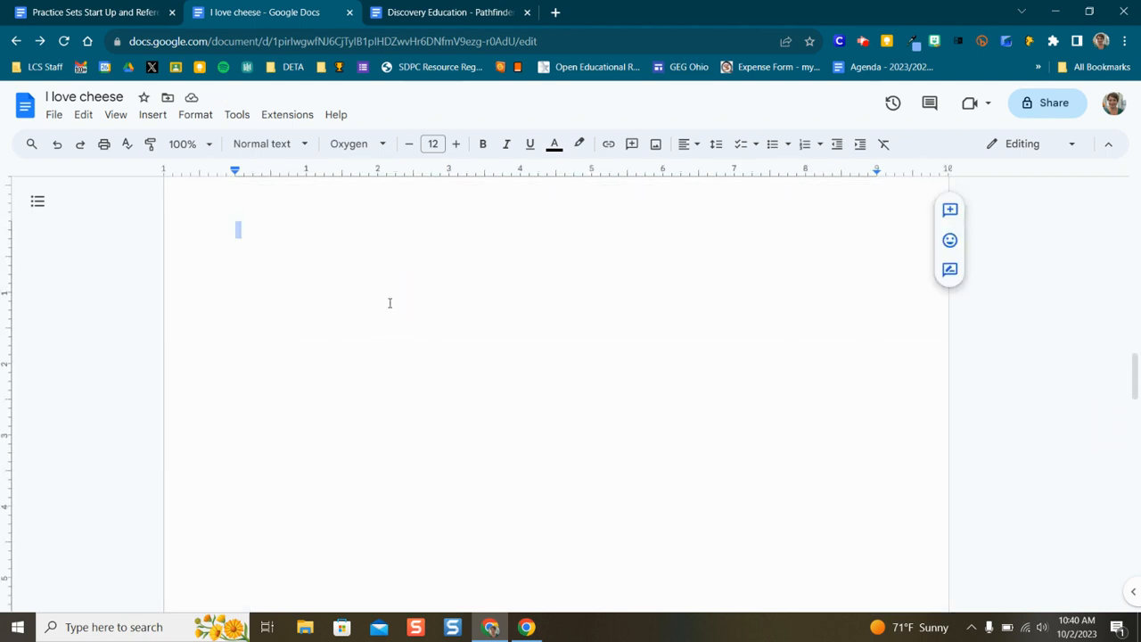
click(390, 304)
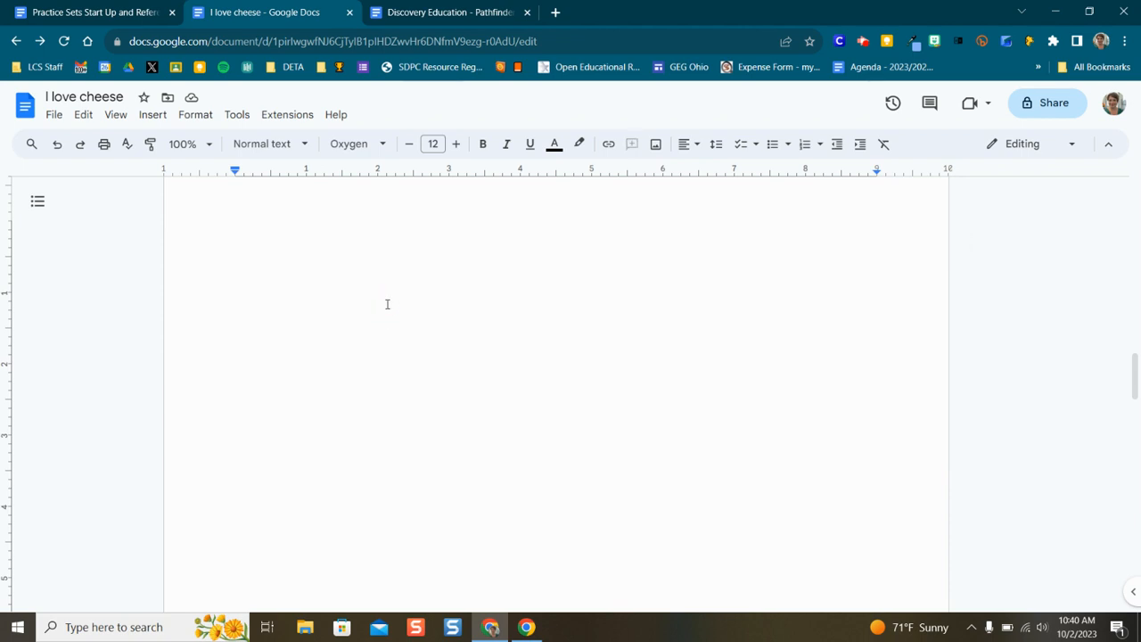
key(BackSpace)
- Review the whole document from the table page to the end and back to the beginning, checking each page's orientation
scroll(425, 265, down, 5)
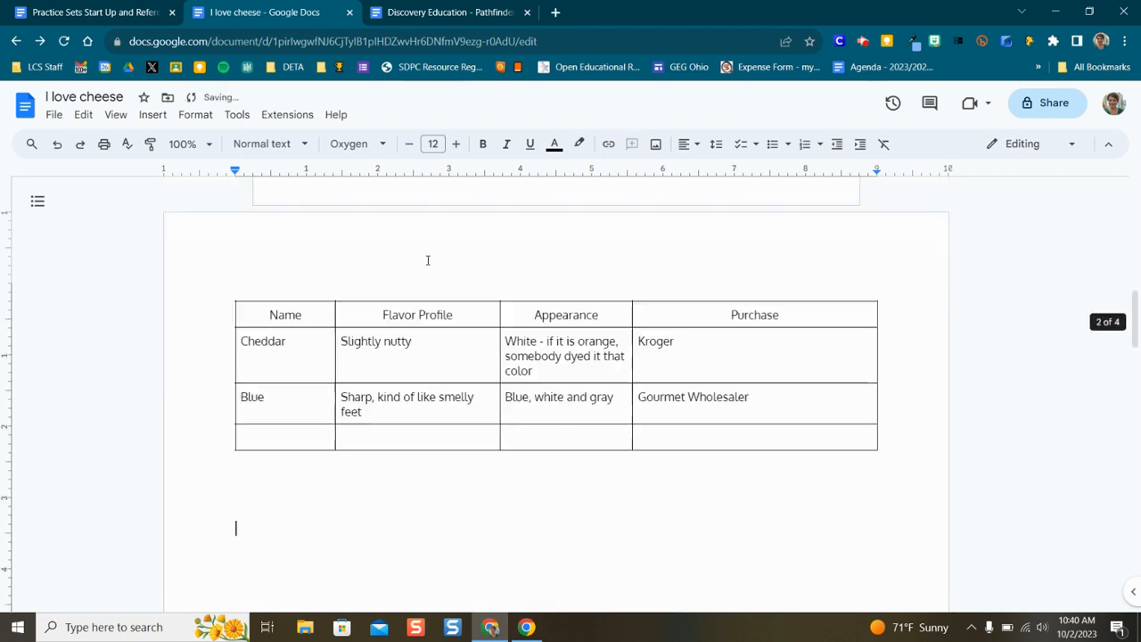
scroll(435, 301, down, 5)
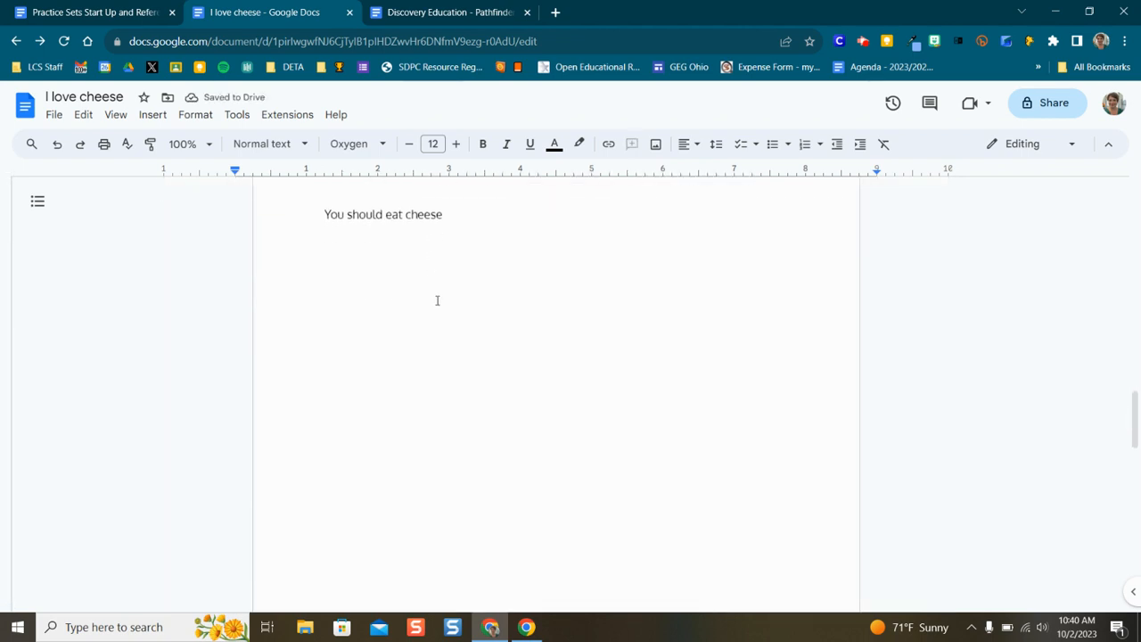
scroll(437, 300, down, 5)
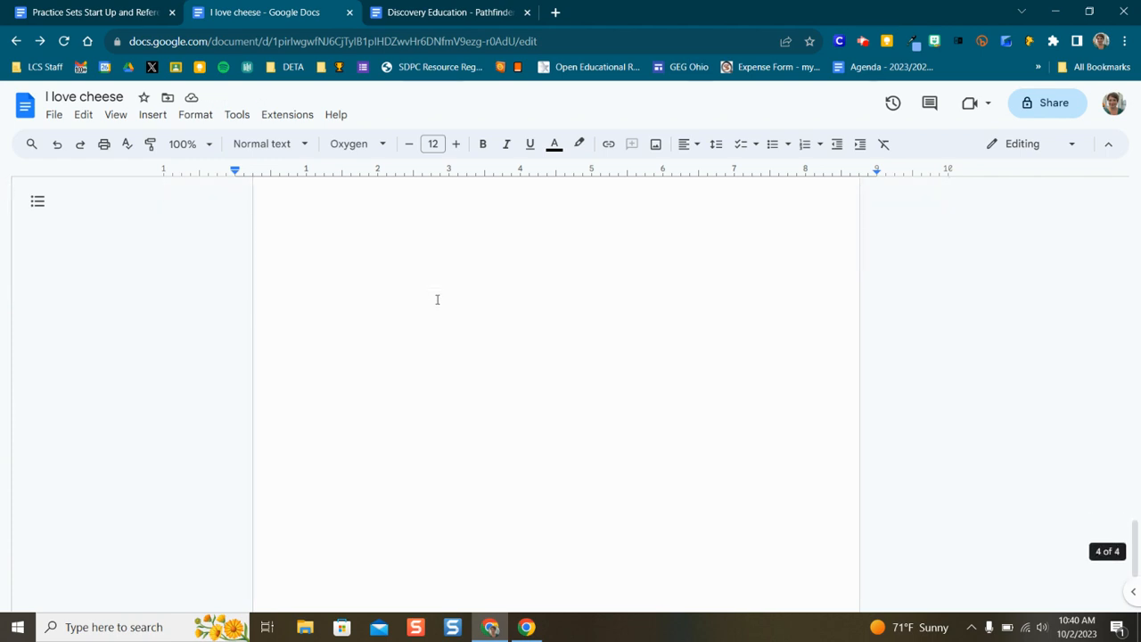
scroll(441, 289, up, 10)
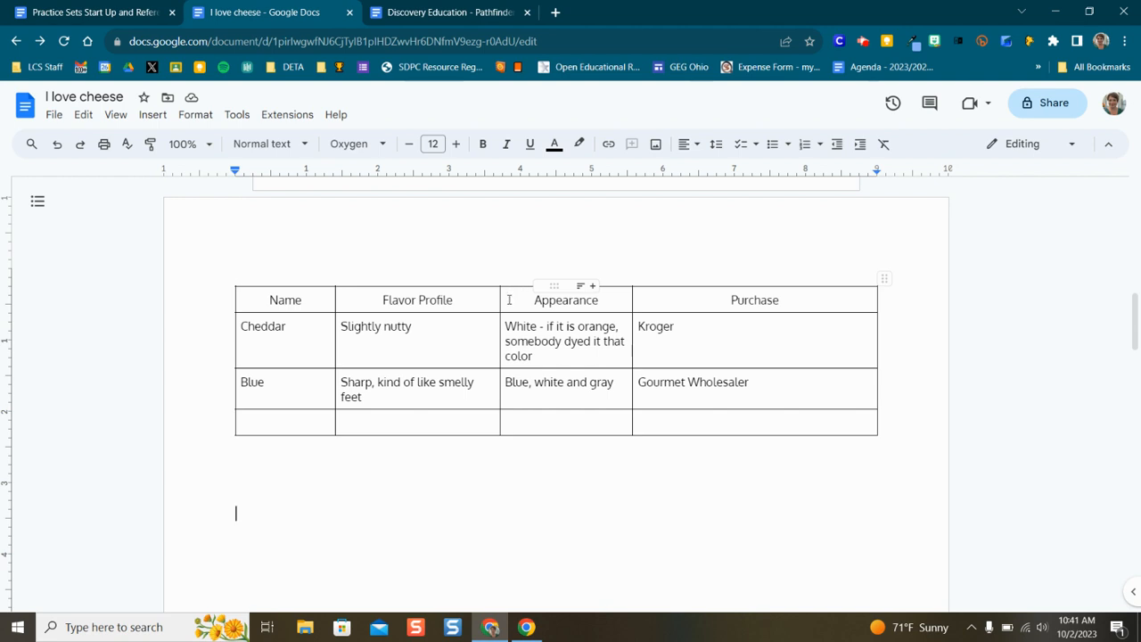
scroll(510, 300, up, 4)
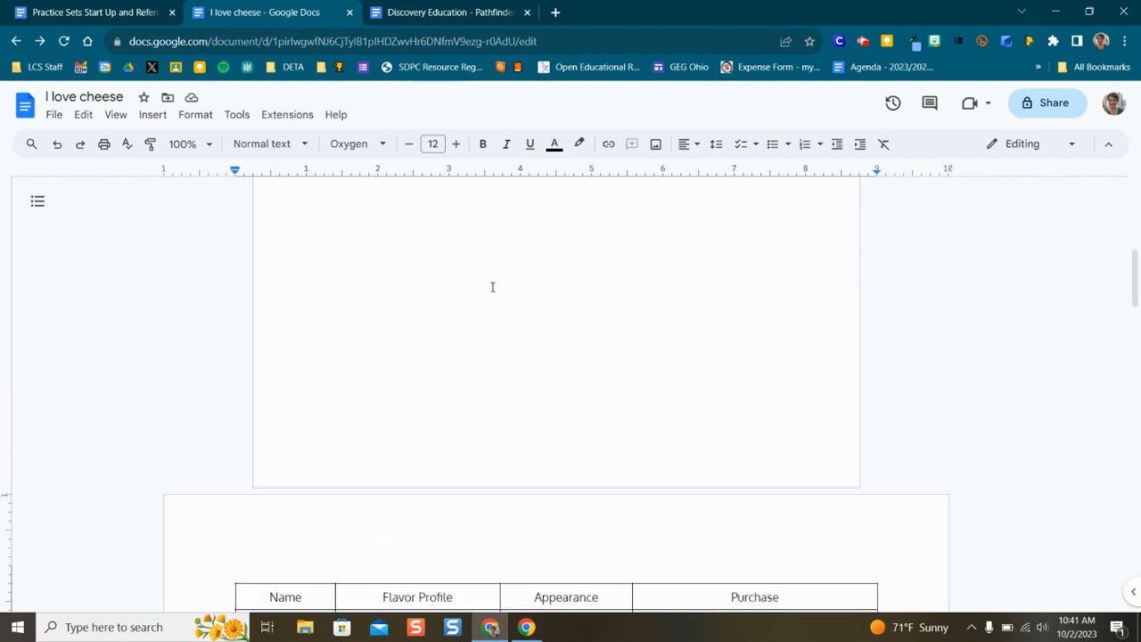
scroll(492, 287, up, 6)
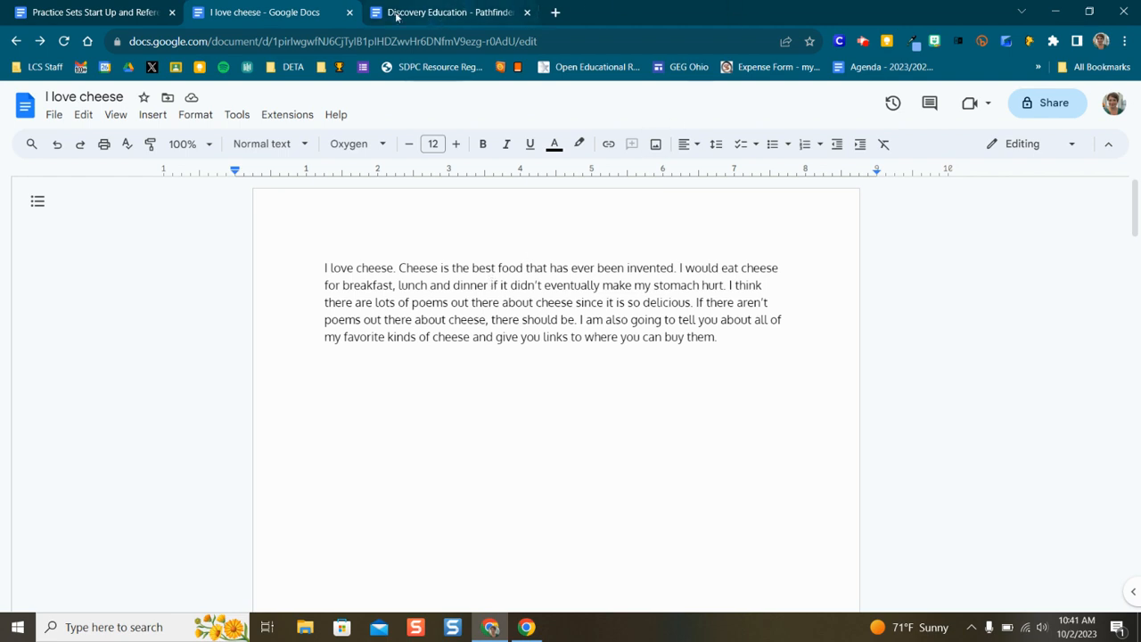
- Switch to the Practice Sets Start Up and Reference Guide document and look through its page layout
click(112, 10)
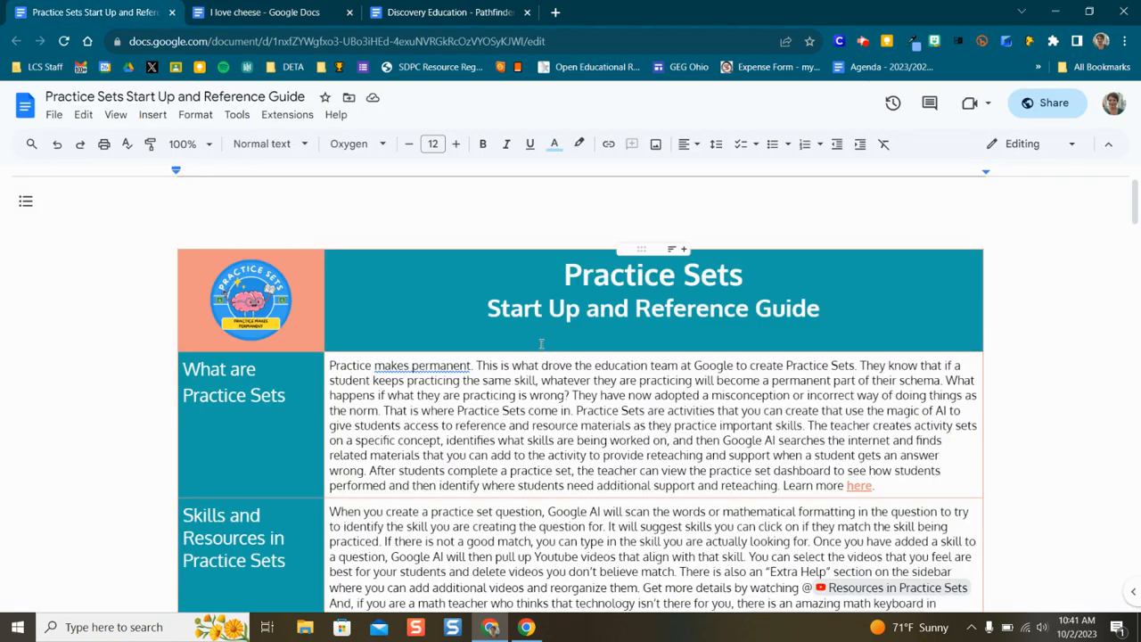
scroll(541, 342, down, 10)
scroll(542, 343, down, 20)
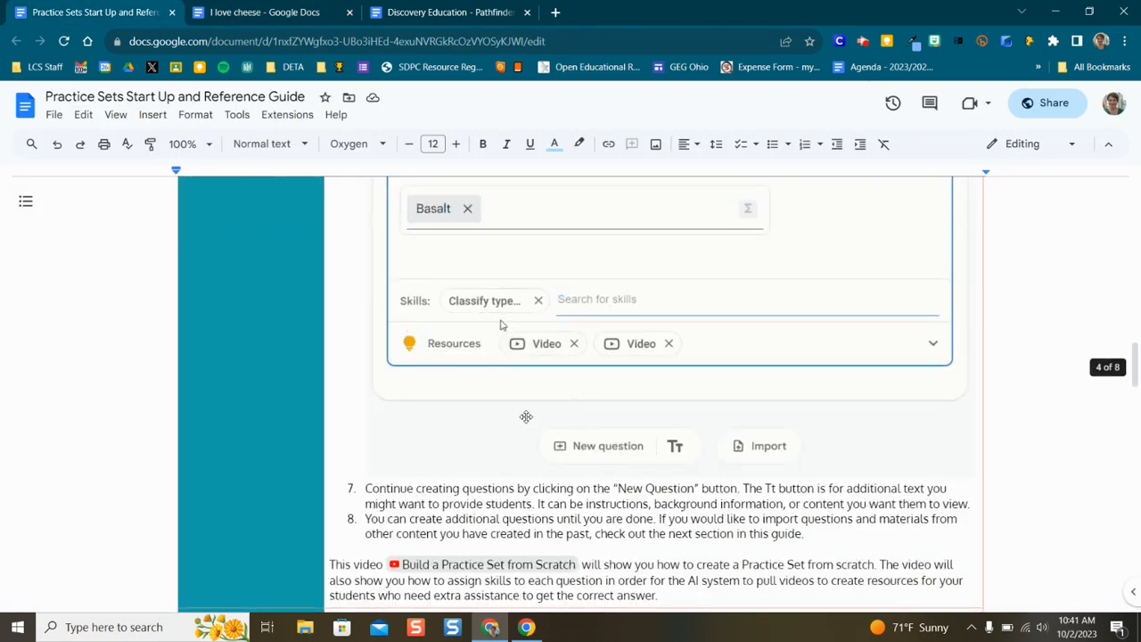
scroll(482, 428, up, 20)
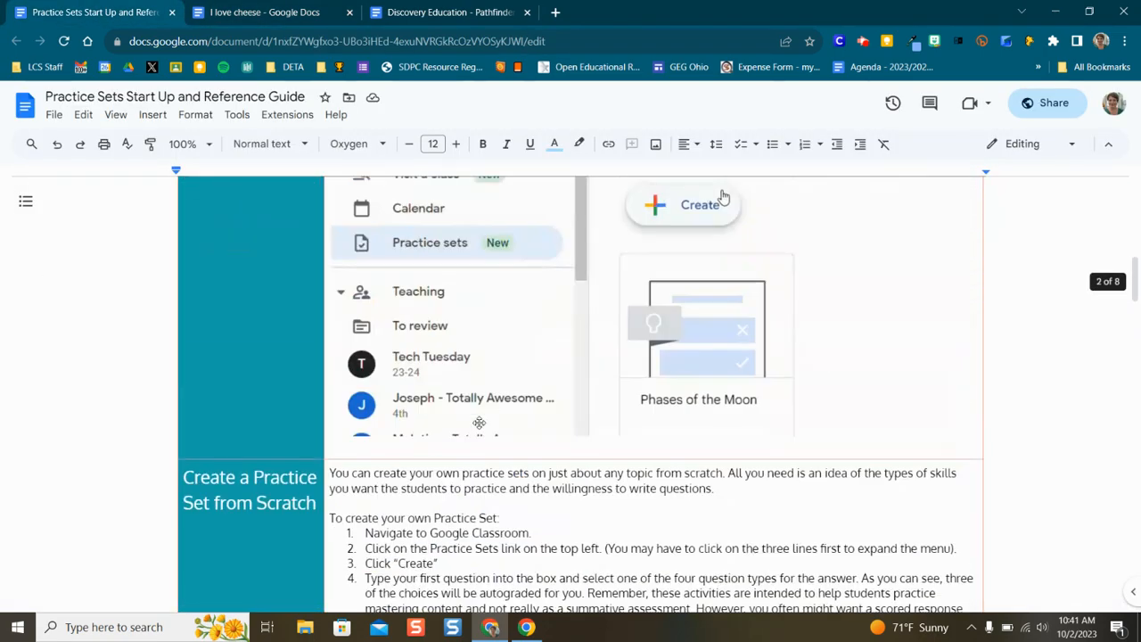
- Review the whole Practice Sets Start Up and Reference Guide from start to end and back, examining its continuous page layout
scroll(480, 425, up, 3)
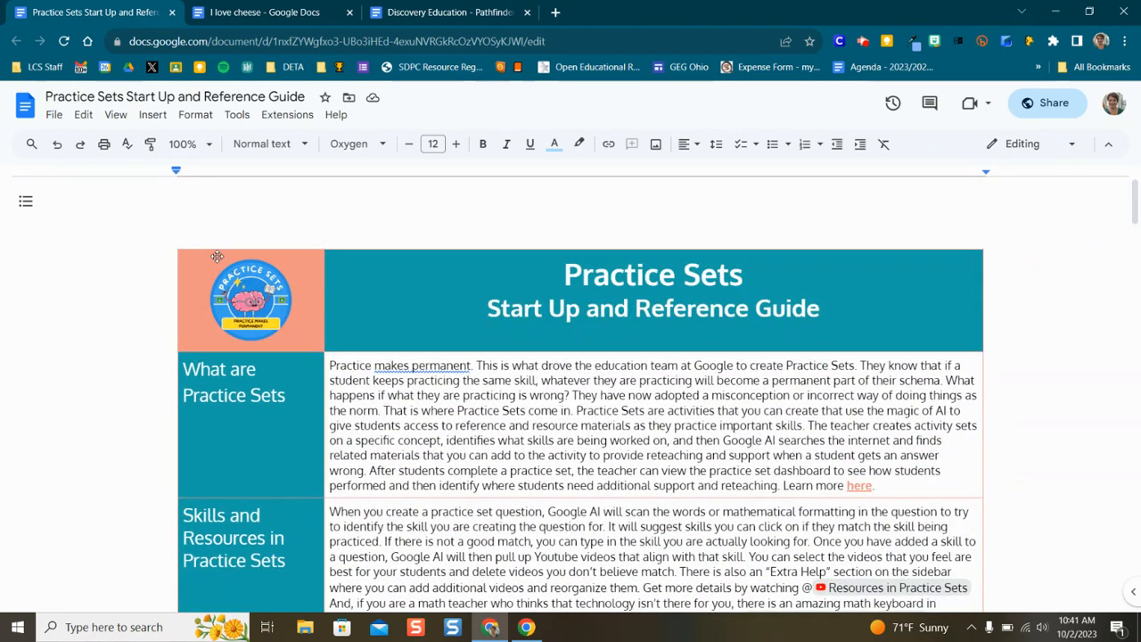
scroll(785, 344, down, 1)
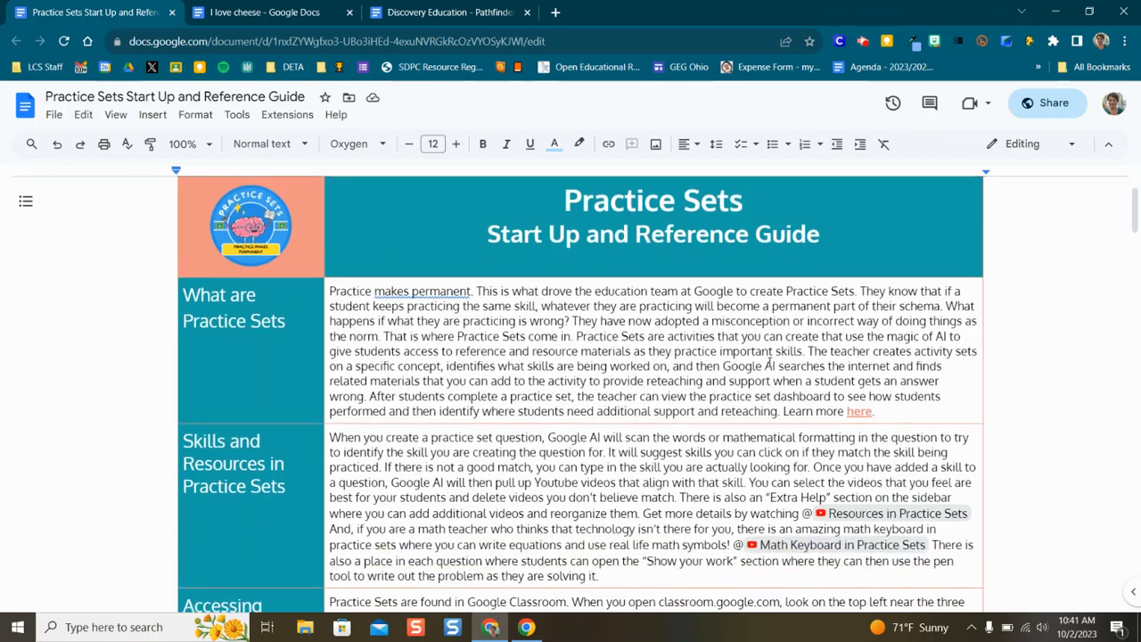
scroll(686, 356, down, 15)
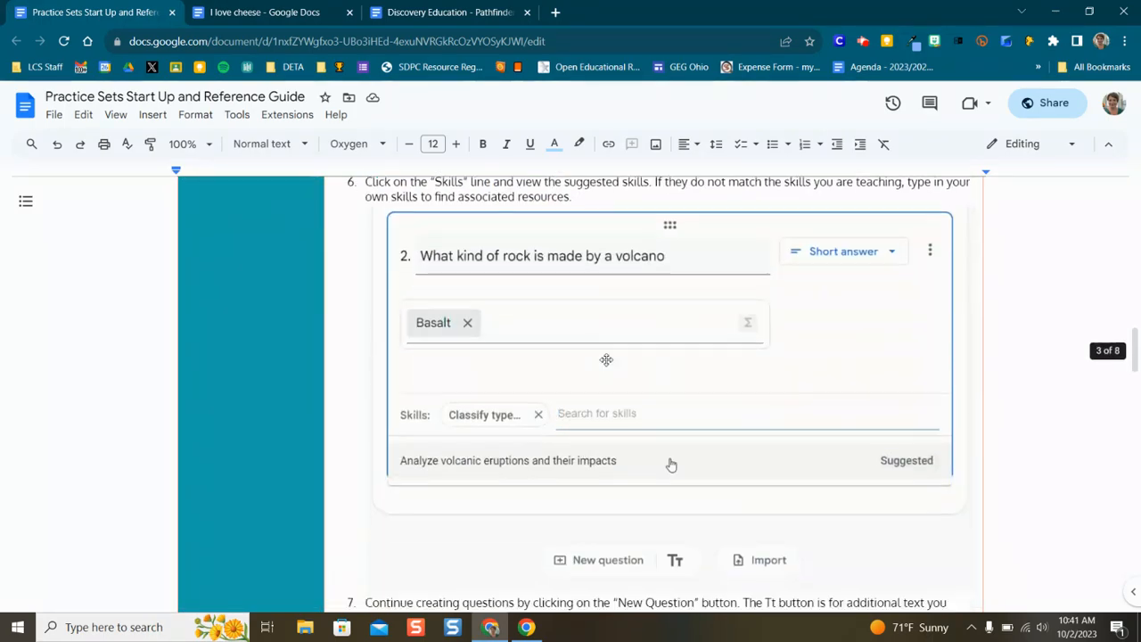
scroll(606, 360, down, 20)
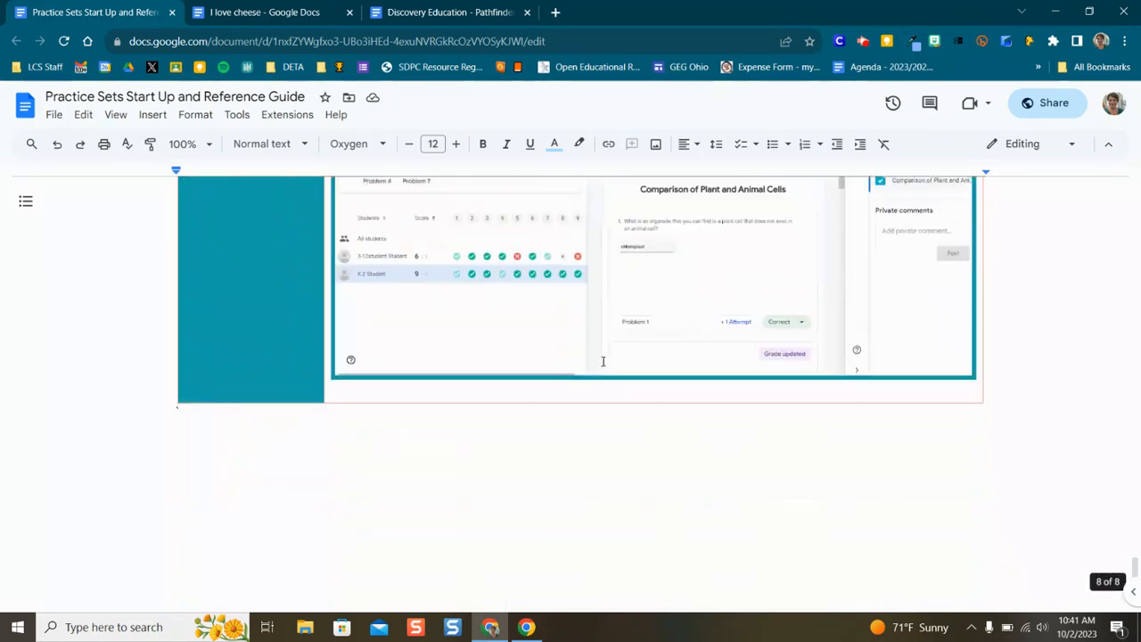
scroll(529, 418, up, 20)
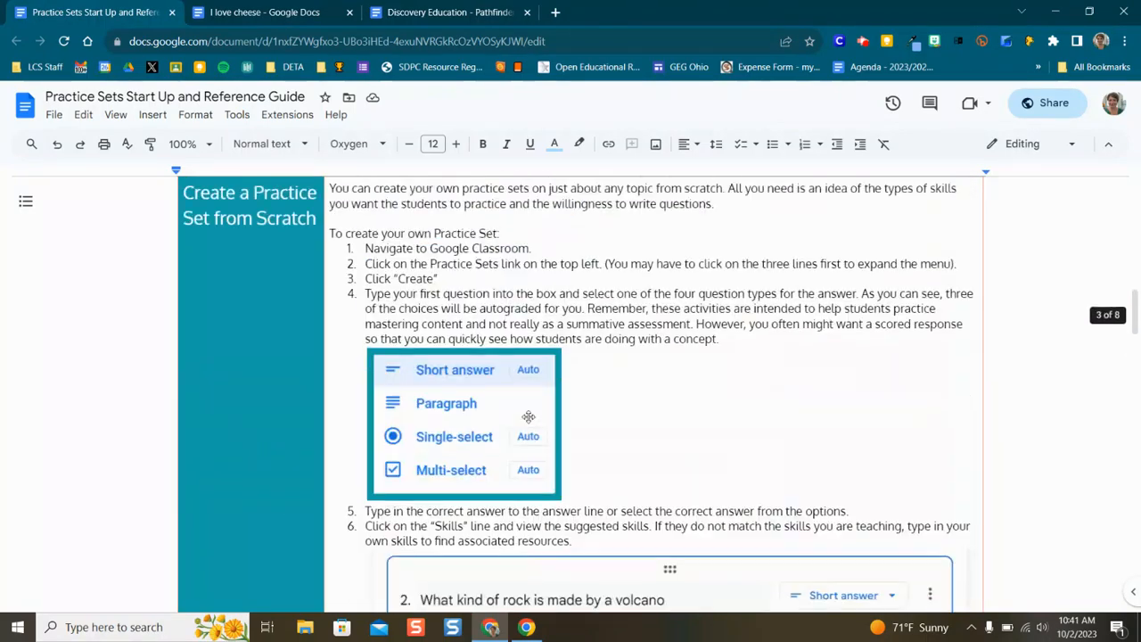
scroll(727, 572, up, 5)
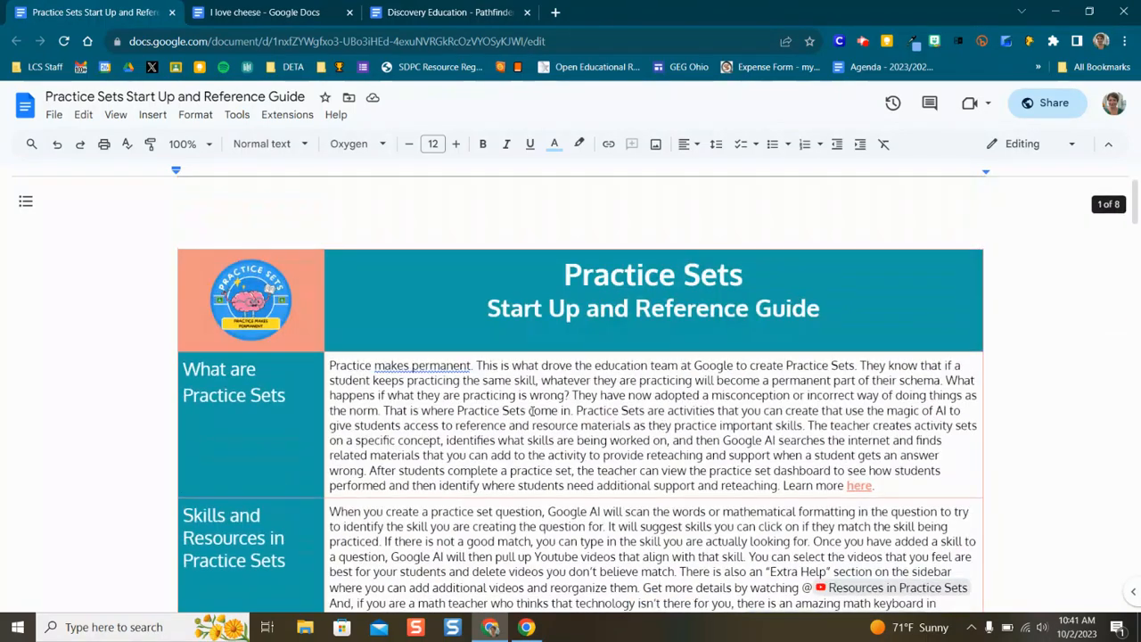
- Switch to the Discovery Education - Pathfinder document and look through its paged layout
click(444, 15)
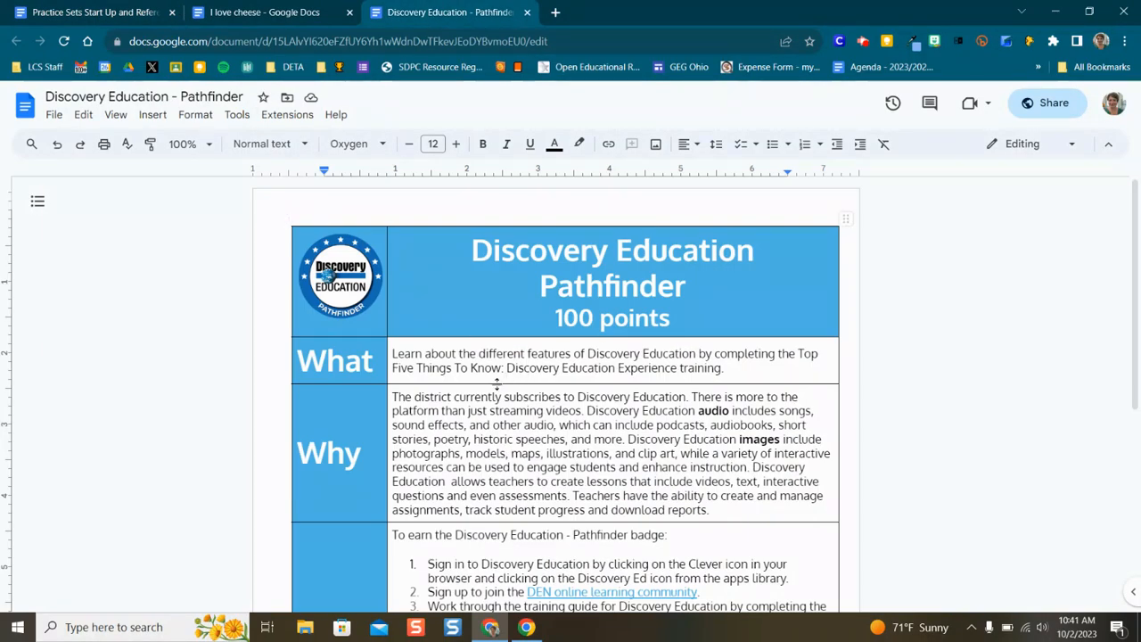
scroll(486, 374, down, 4)
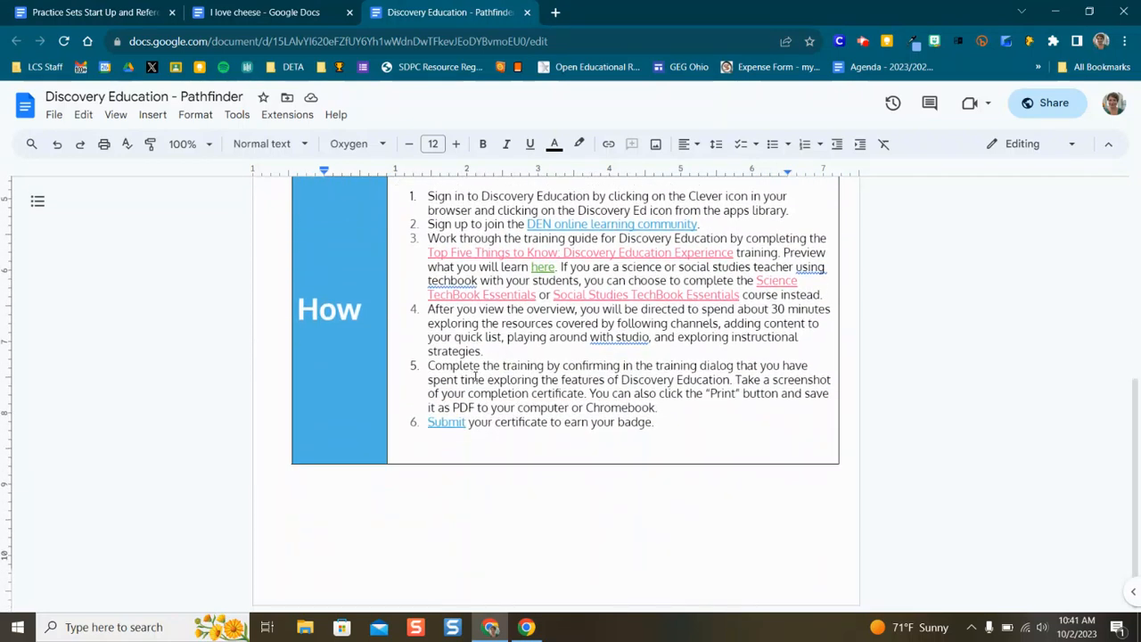
scroll(472, 381, up, 4)
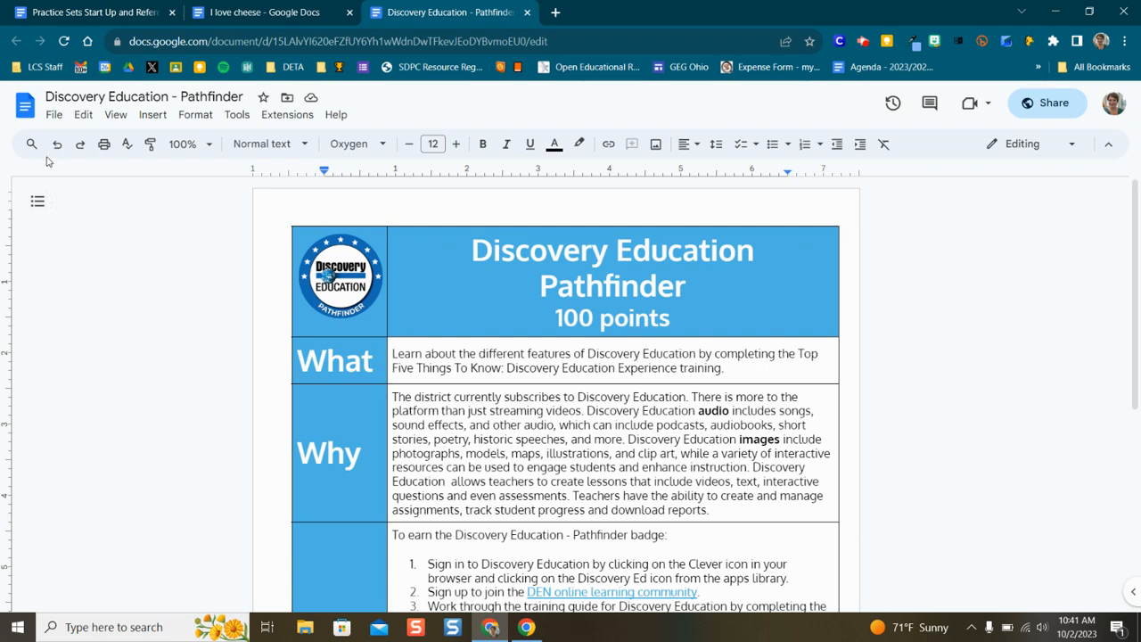
- Change the document's page setup to Pageless with the custom blue as background color
click(53, 116)
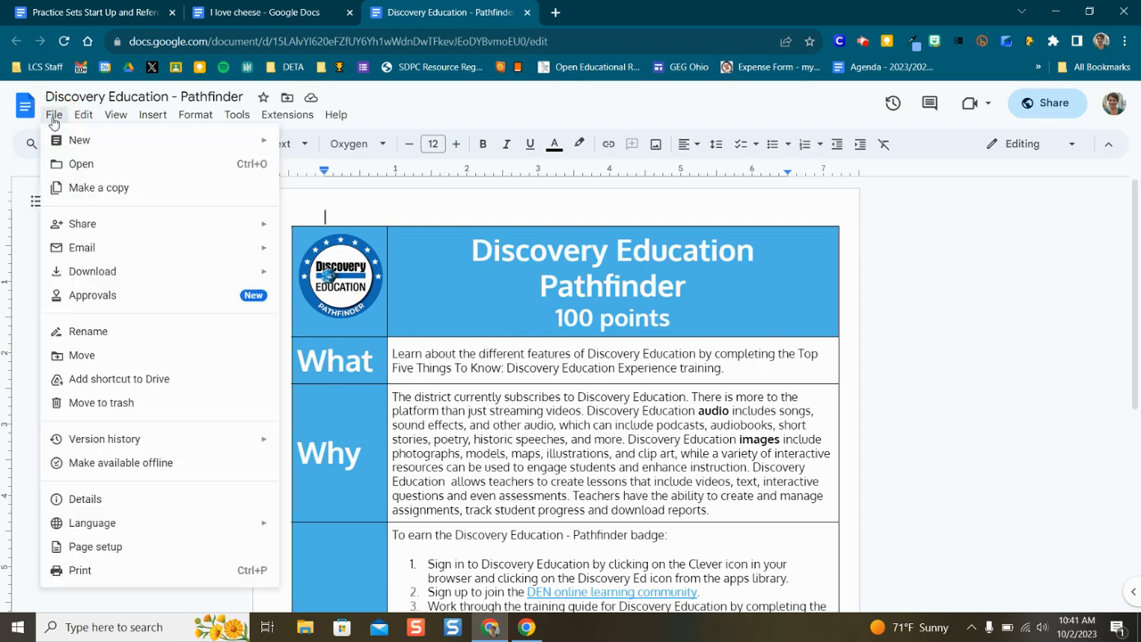
click(86, 547)
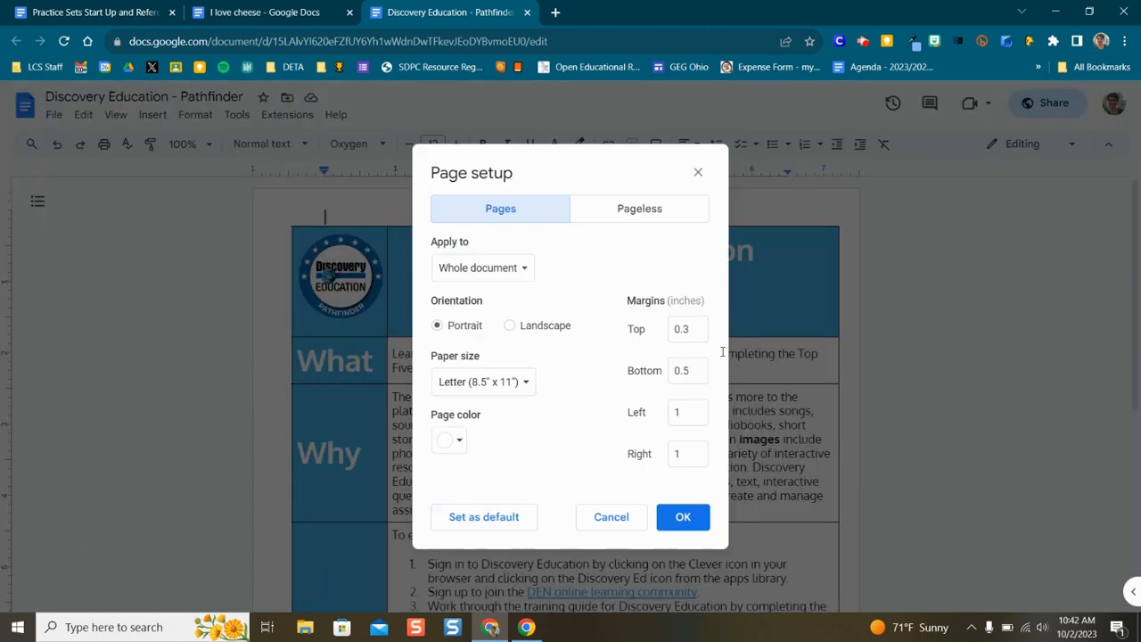
click(652, 214)
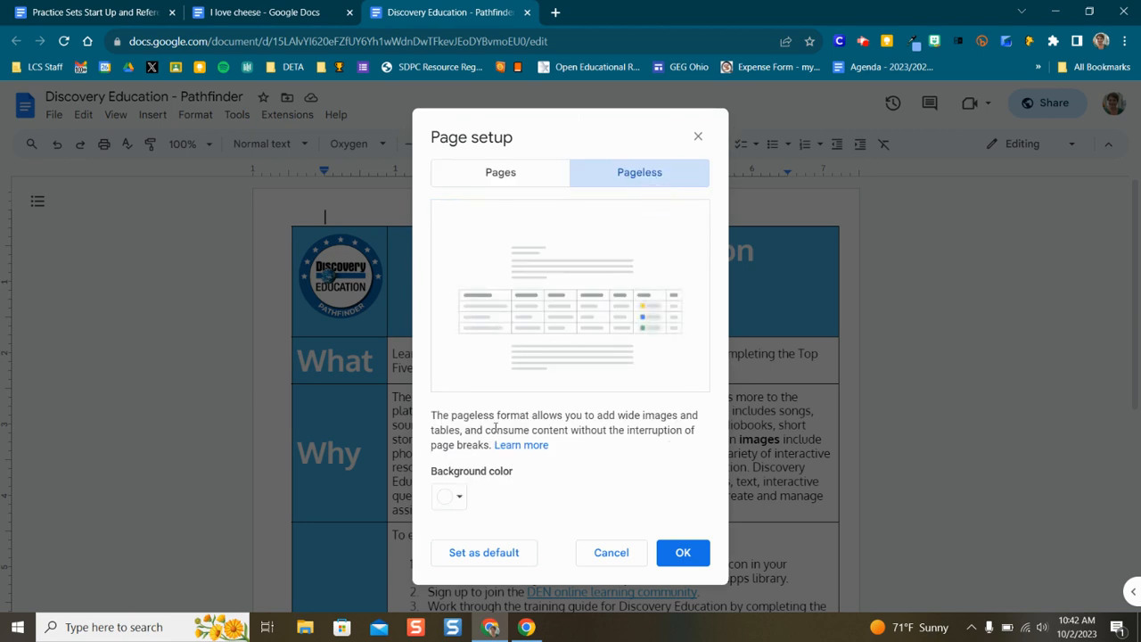
click(458, 500)
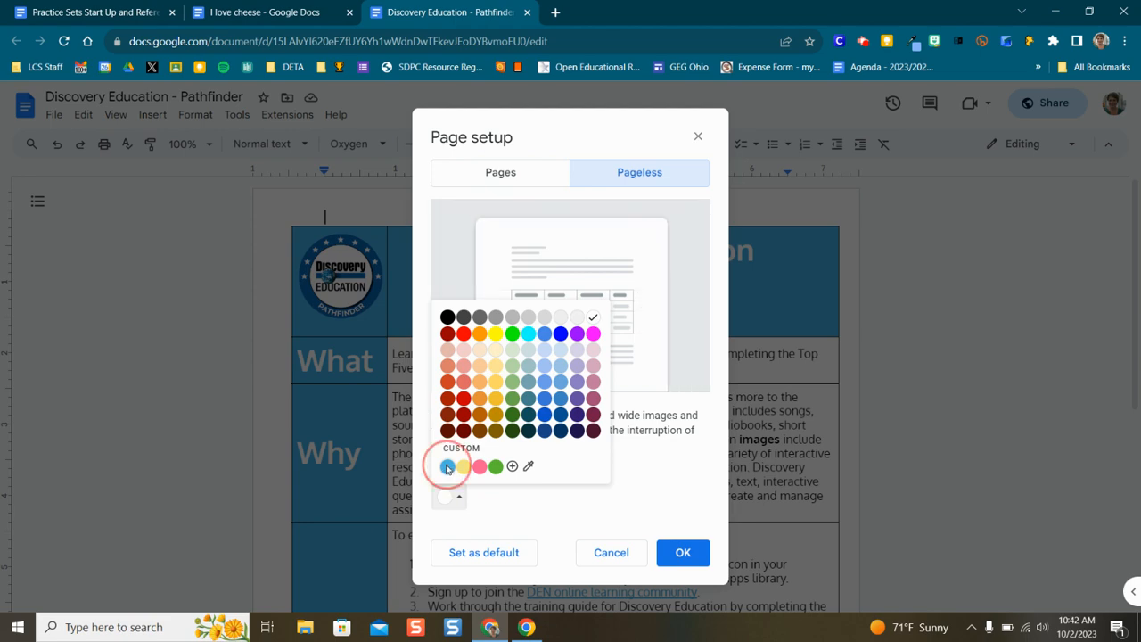
click(447, 466)
click(683, 553)
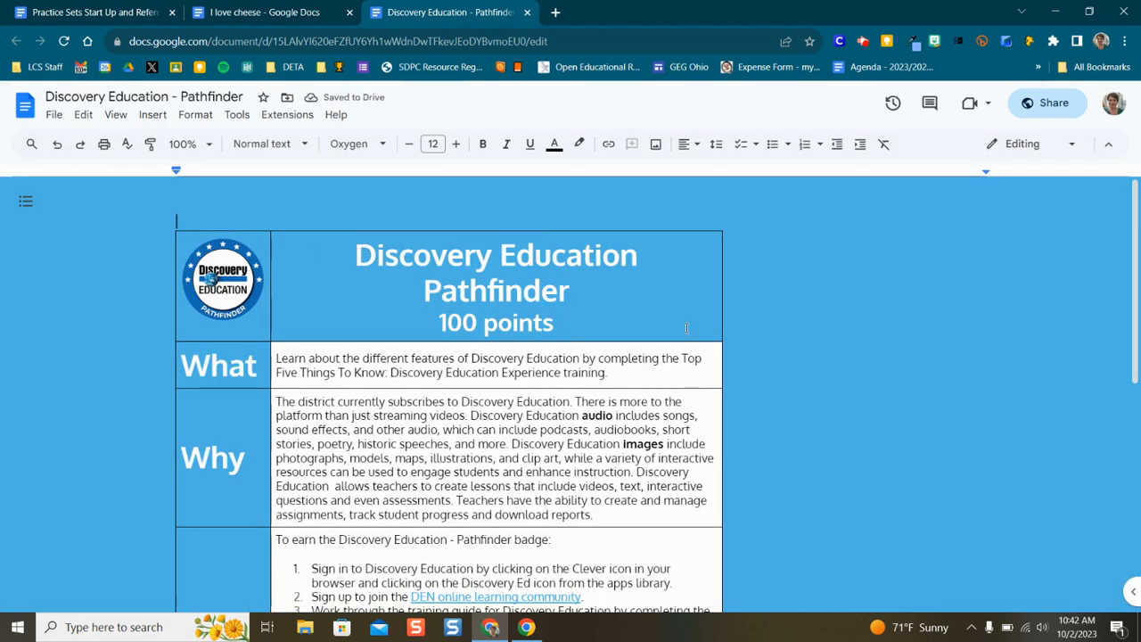
- Widen the Pathfinder table by extending its outer right border to the edge of the pageless text area, and check the result
scroll(526, 382, down, 5)
key(ctrl+Home)
drag(721, 324, 989, 297)
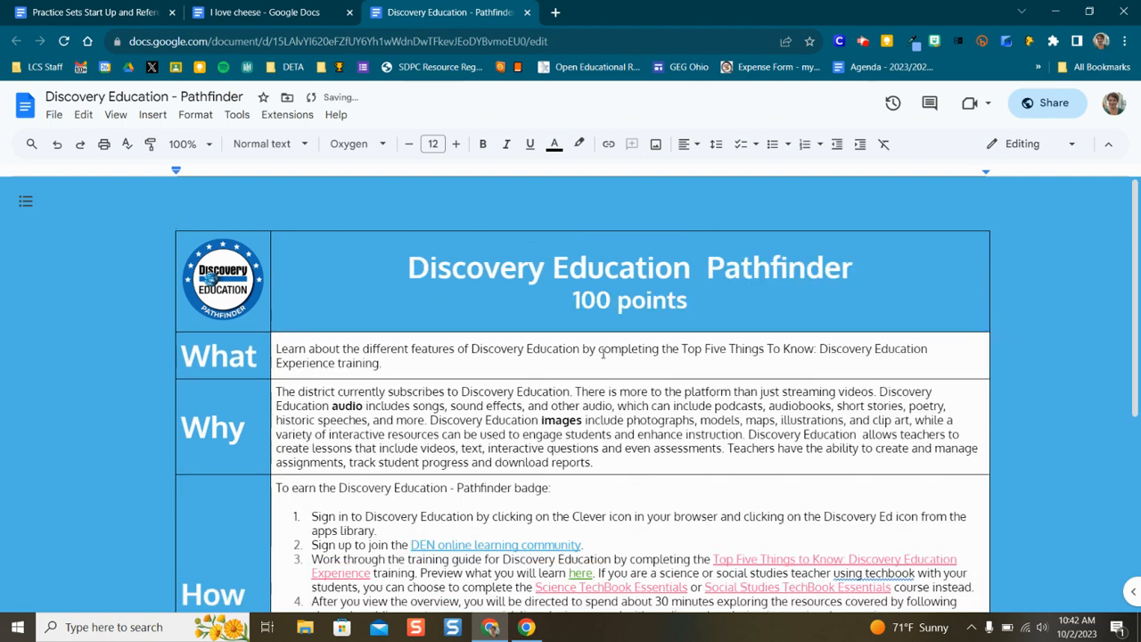
scroll(601, 361, down, 3)
scroll(587, 411, up, 4)
- Check the Pathfinder document's outline, and show the outline of the Practice Sets Start Up and Reference Guide for comparison
click(26, 202)
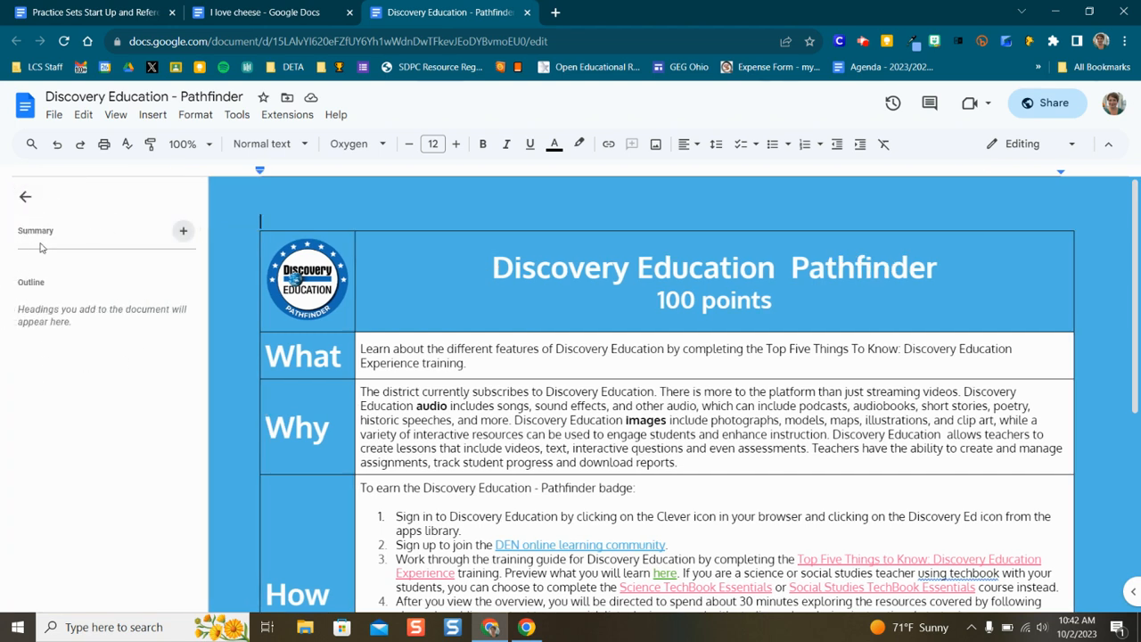
click(24, 197)
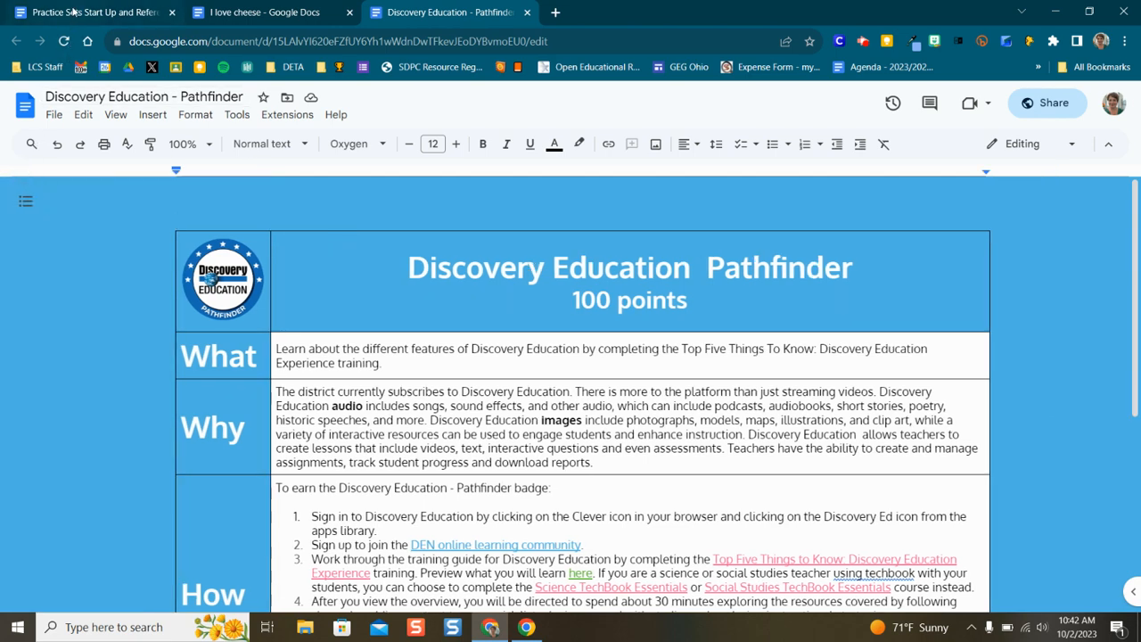
click(58, 25)
click(25, 200)
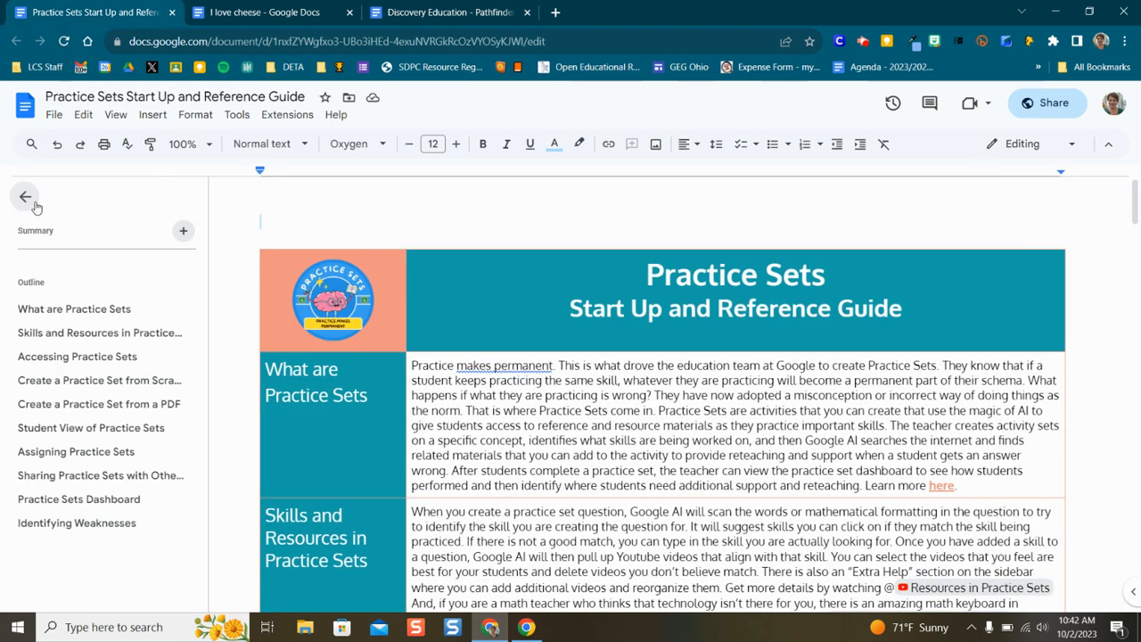
- Jump through the outline to Practice Sets Dashboard, Identifying Weaknesses, and Skills and Resources in Practice Sets, and return to the document's start with the outline hidden
click(56, 501)
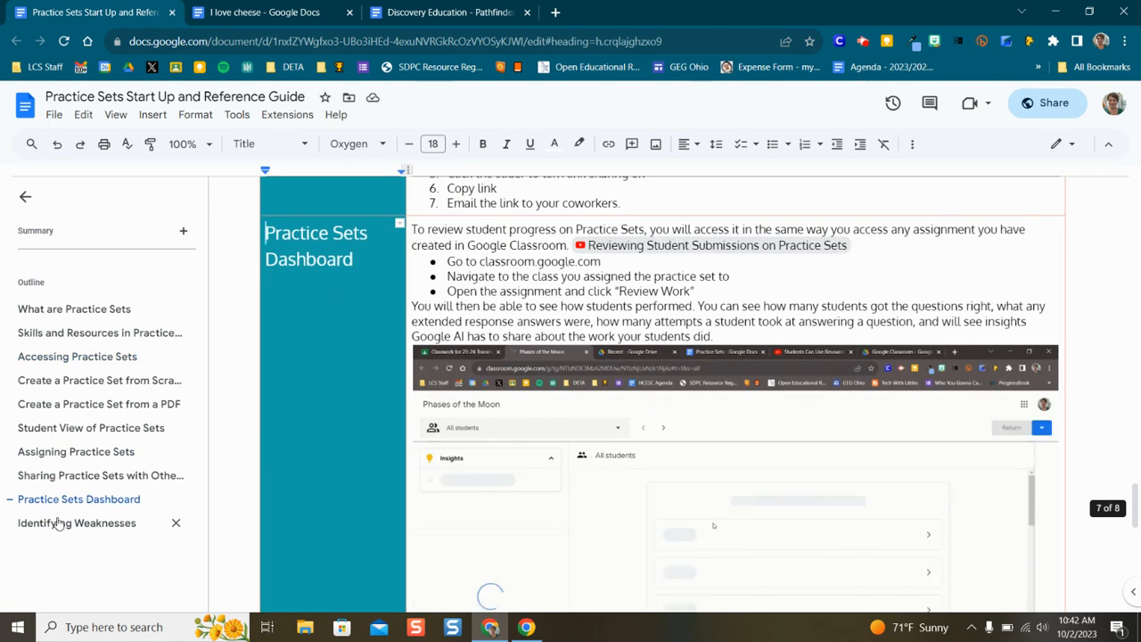
click(58, 523)
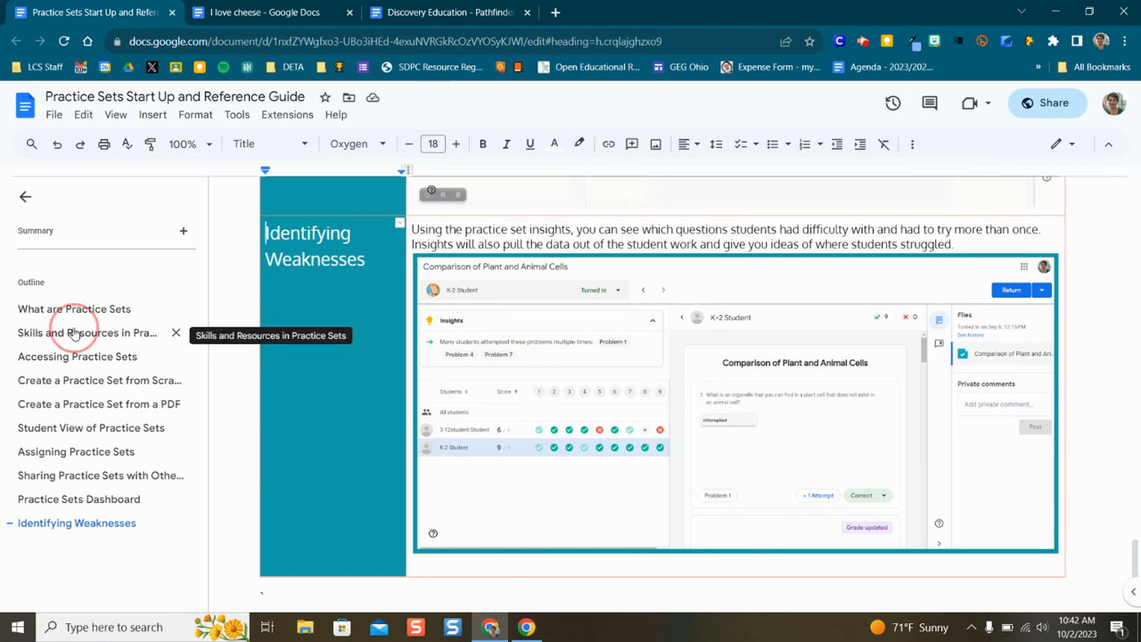
click(73, 333)
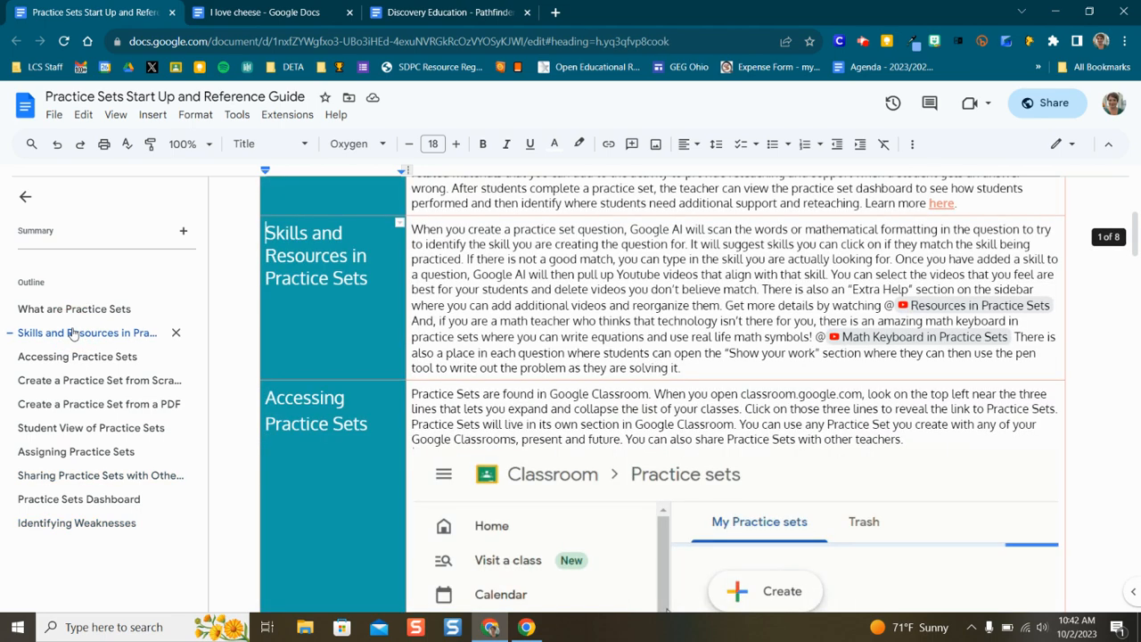
click(21, 197)
scroll(567, 446, up, 3)
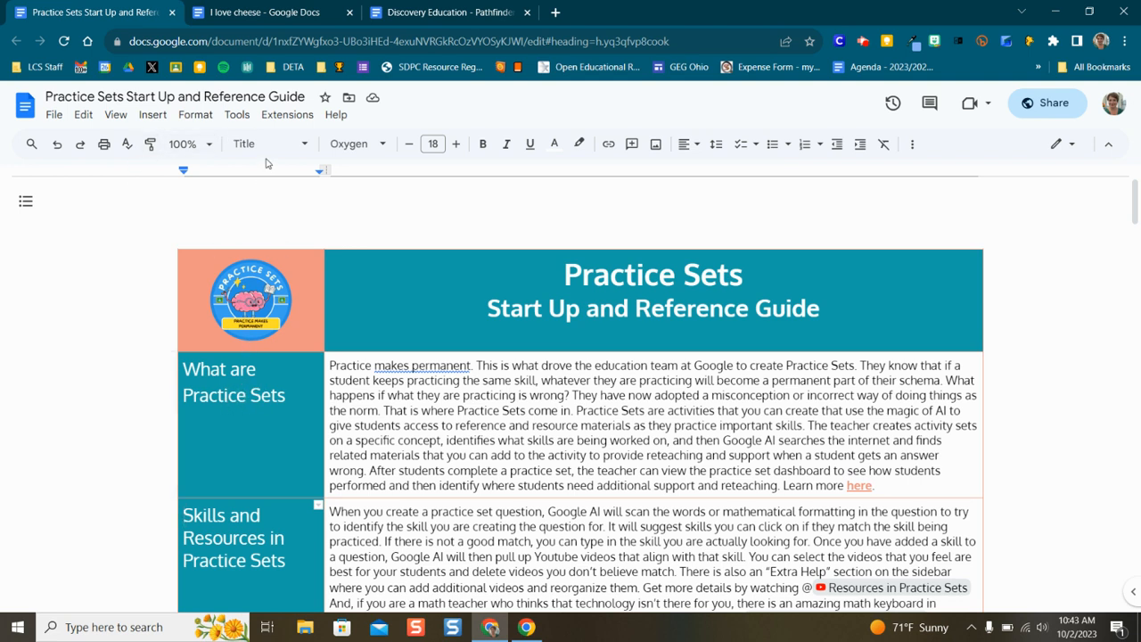
- Check the paragraph style of the "What are Practice Sets" heading and its entry in the document outline
click(251, 405)
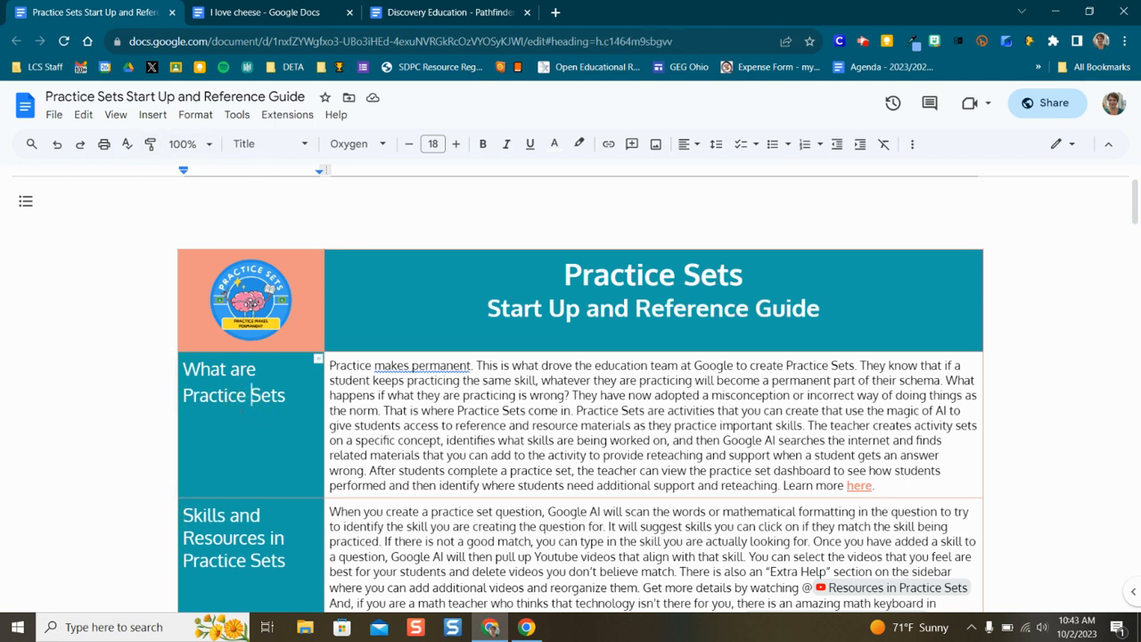
click(272, 145)
click(24, 200)
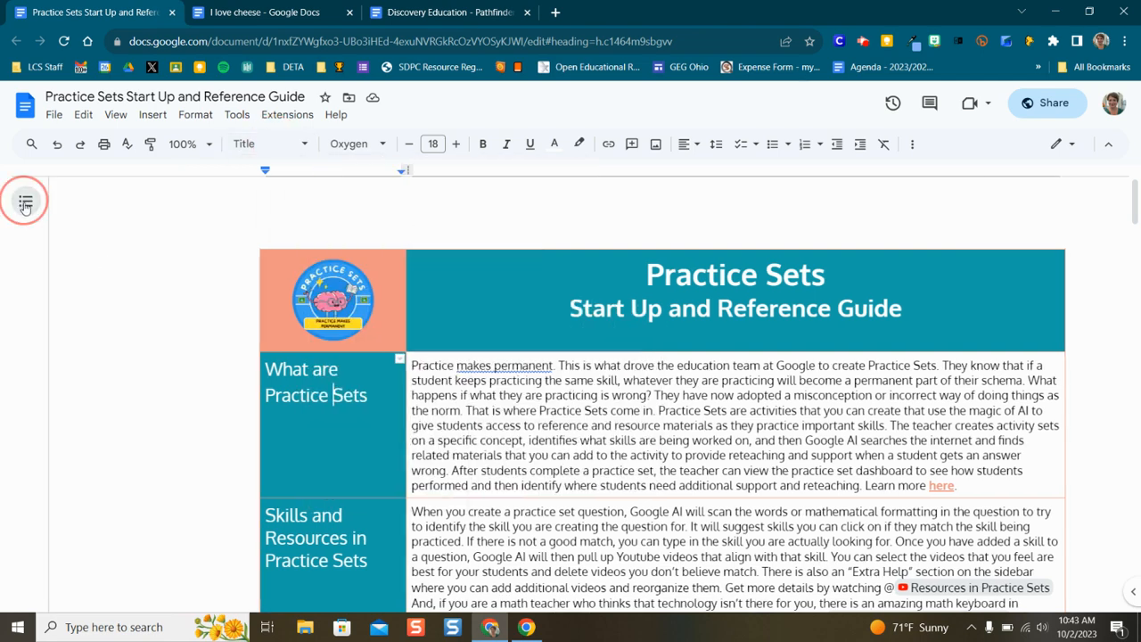
click(531, 210)
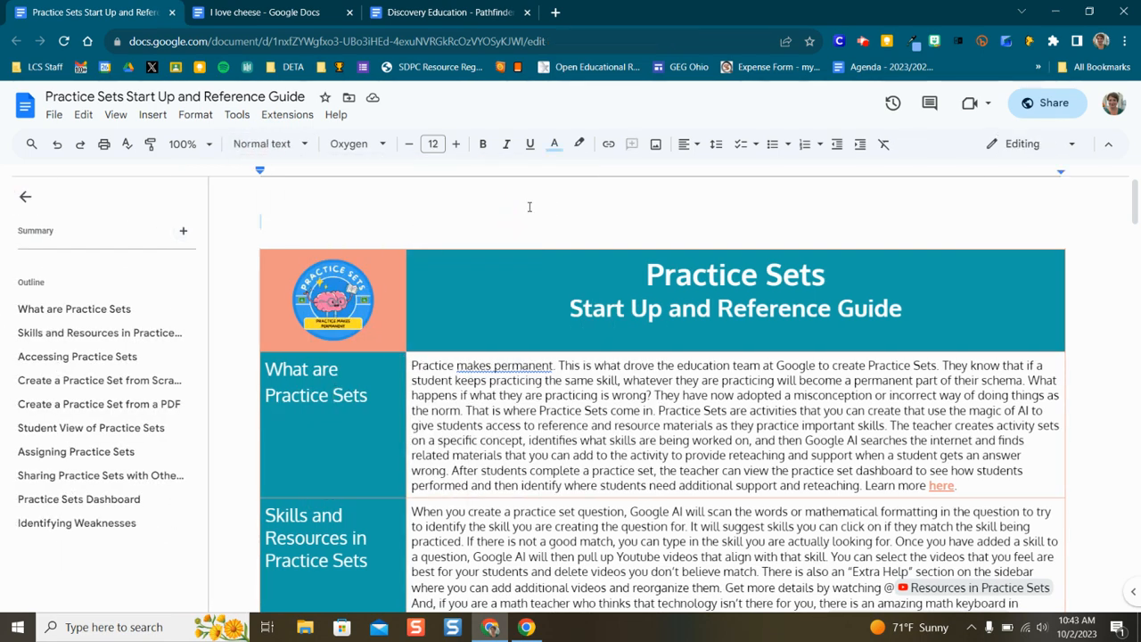
click(25, 196)
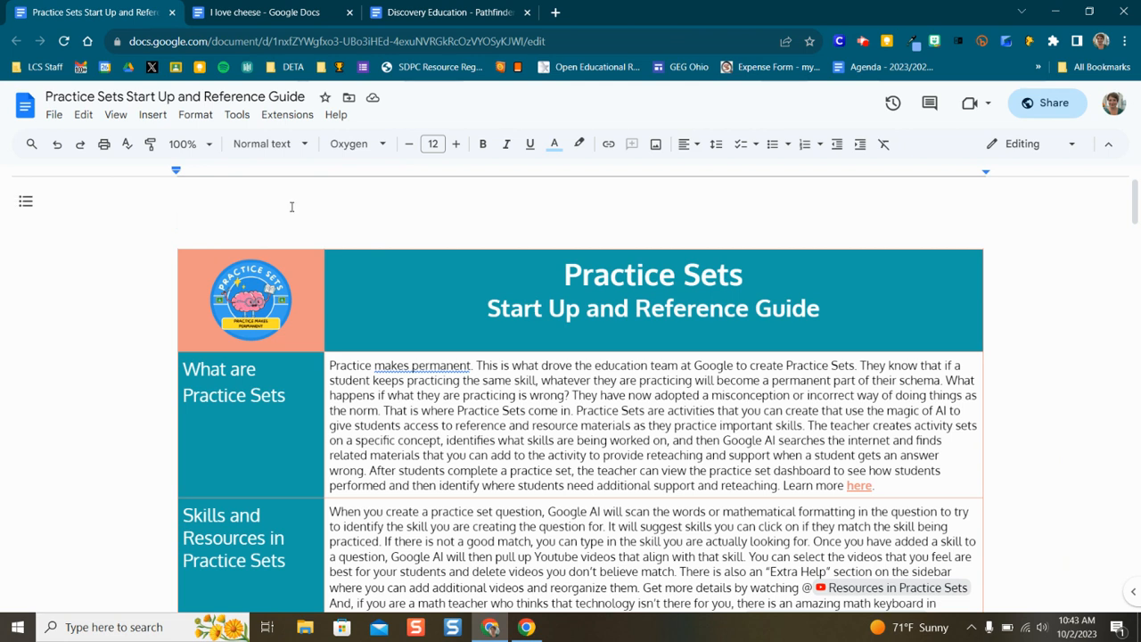
click(31, 144)
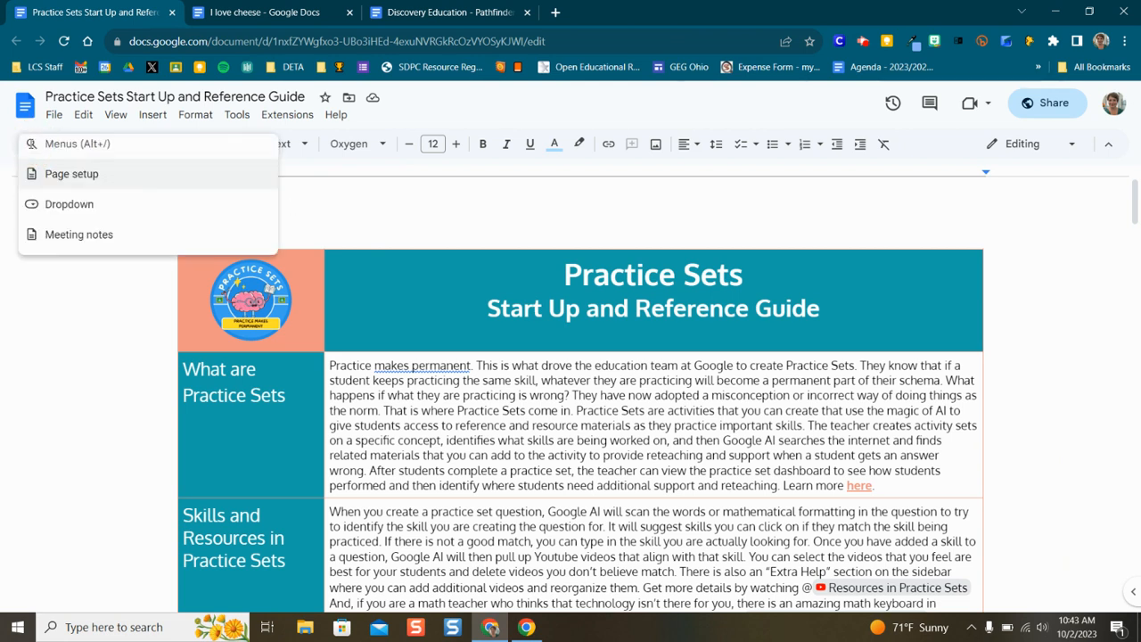
key(Escape)
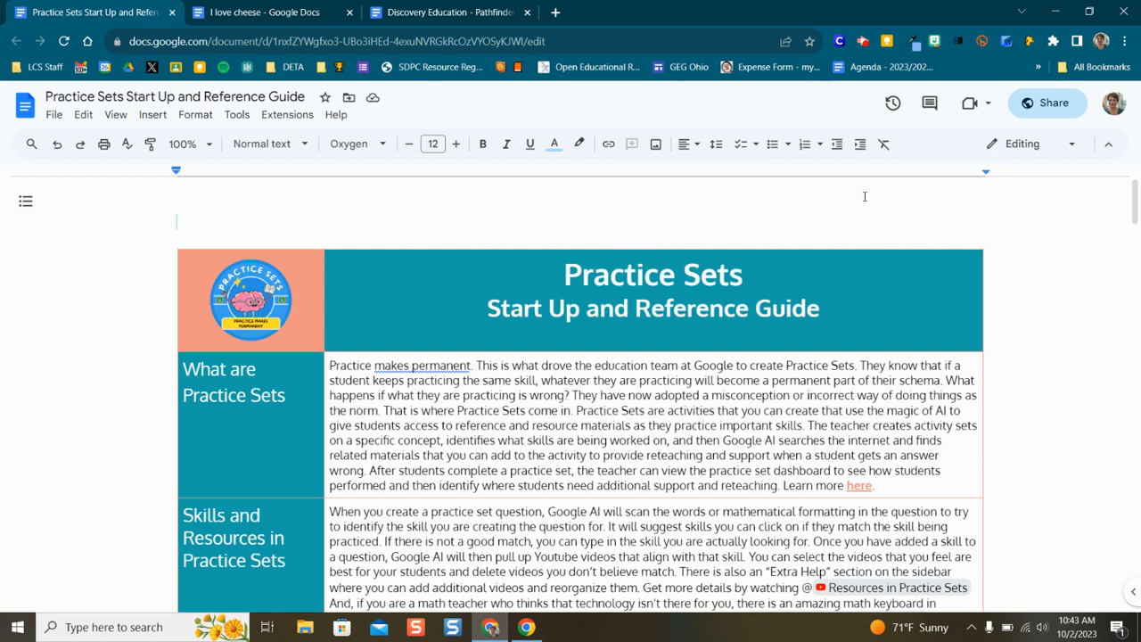
- Compare the mixed-orientation pages of the I love cheese document with the pageless layout of the Practice Sets Start Up and Reference Guide
click(295, 16)
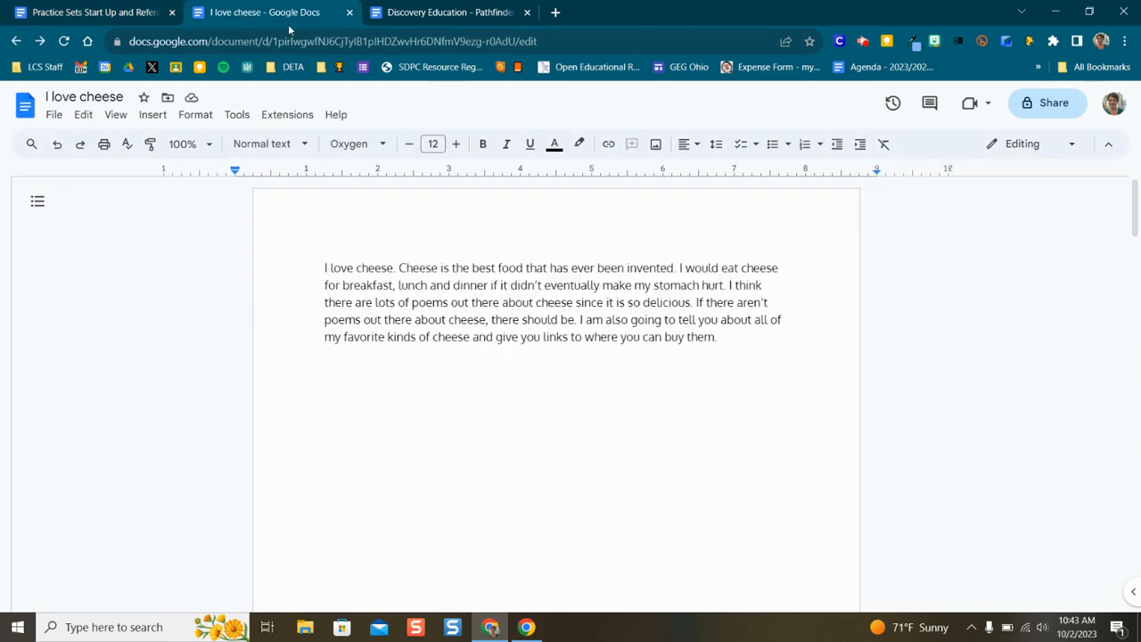
scroll(384, 405, down, 10)
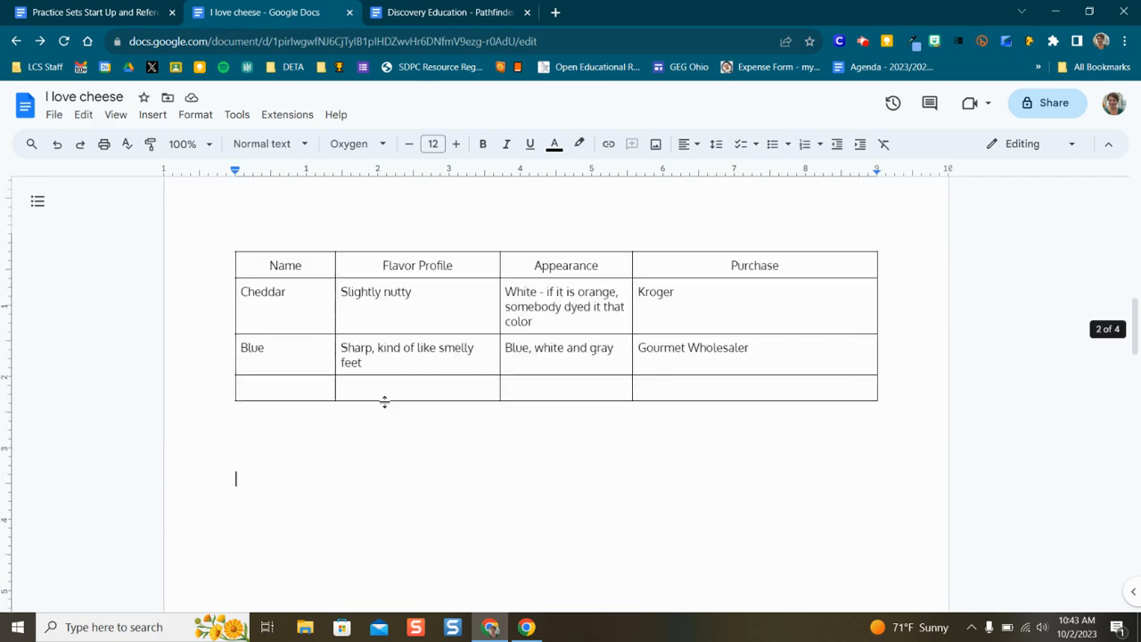
click(125, 15)
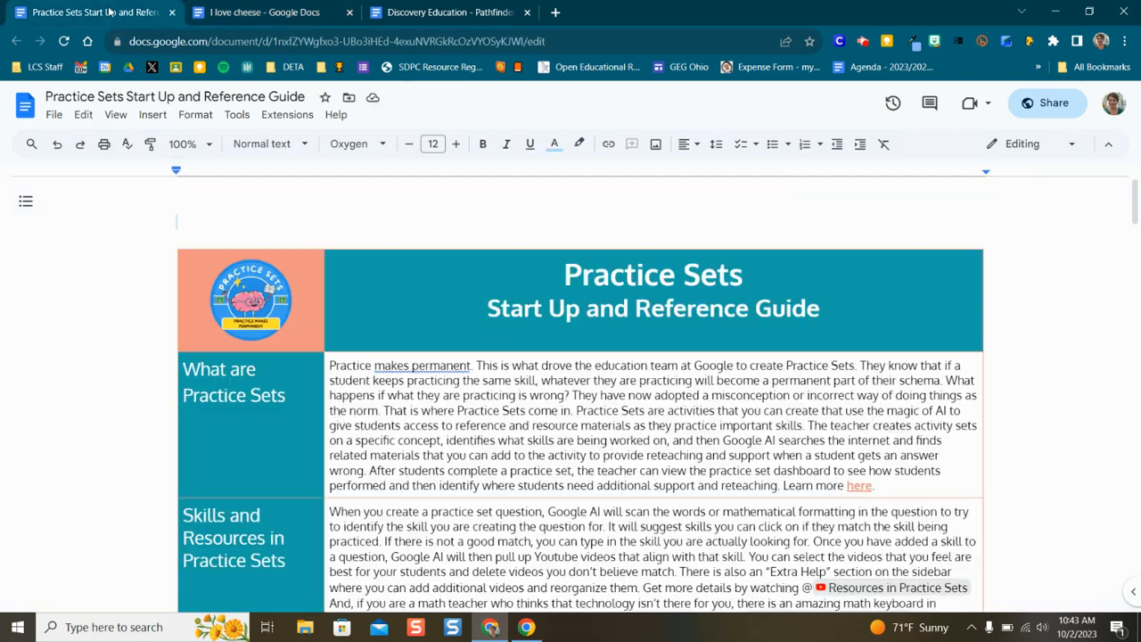
scroll(456, 316, down, 4)
scroll(456, 316, up, 4)
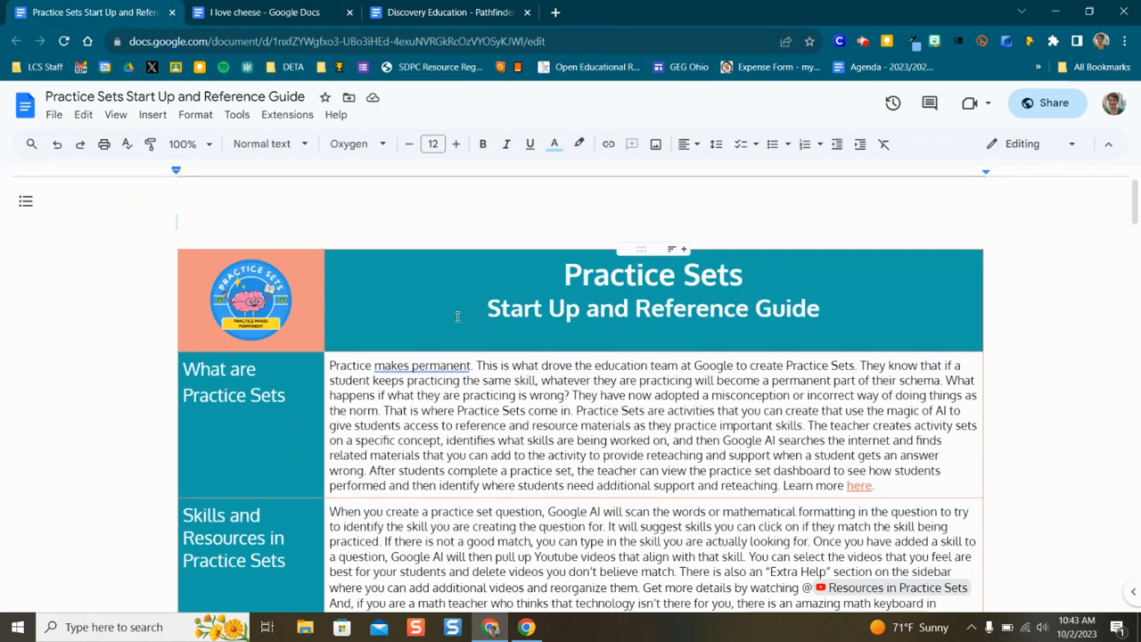